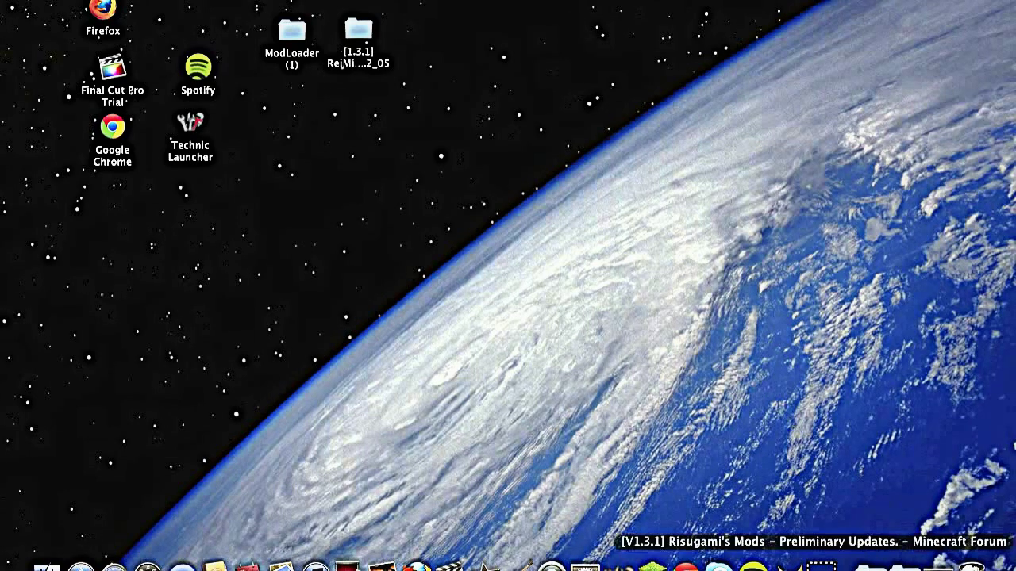
Step: Switch to Chrome and locate the ModLoader 1.3.1 download links in the Risugami's Mods forum thread
{"action": "left_click", "coordinate": [821, 565]}
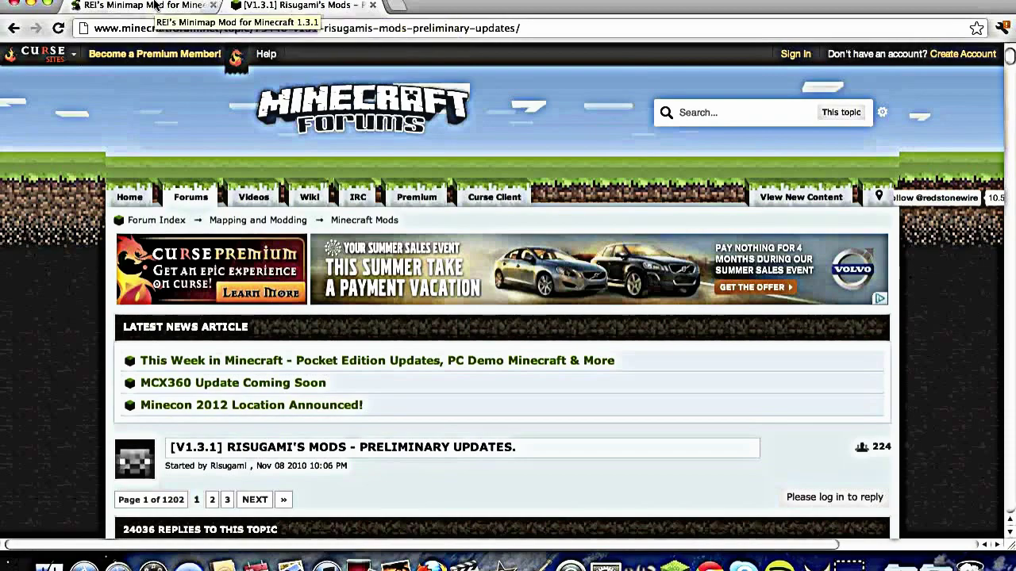
{"action": "scroll", "coordinate": [429, 366], "scroll_direction": "down", "scroll_amount": 10}
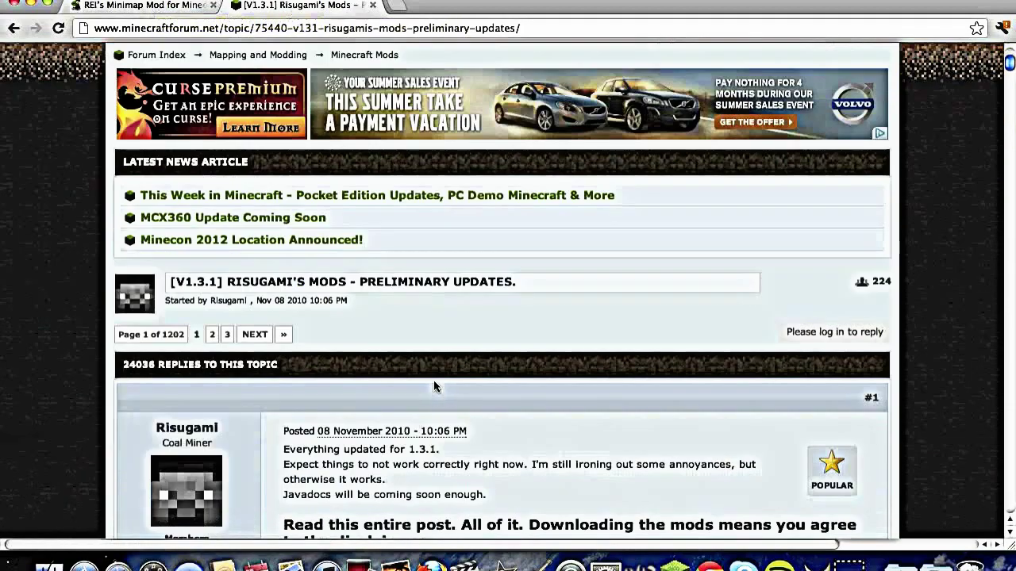
{"action": "scroll", "coordinate": [424, 365], "scroll_direction": "down", "scroll_amount": 20}
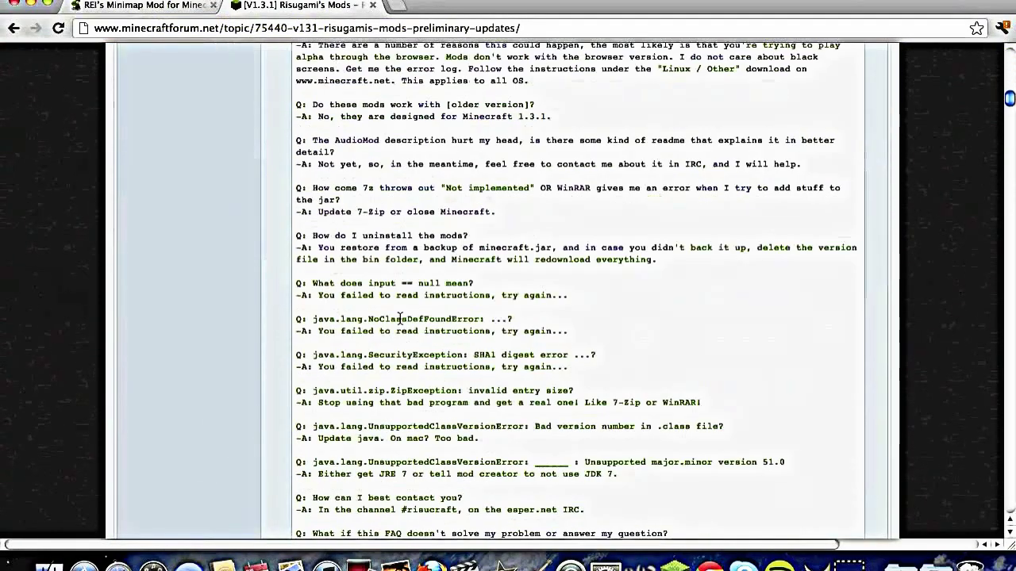
{"action": "scroll", "coordinate": [399, 315], "scroll_direction": "down", "scroll_amount": 8}
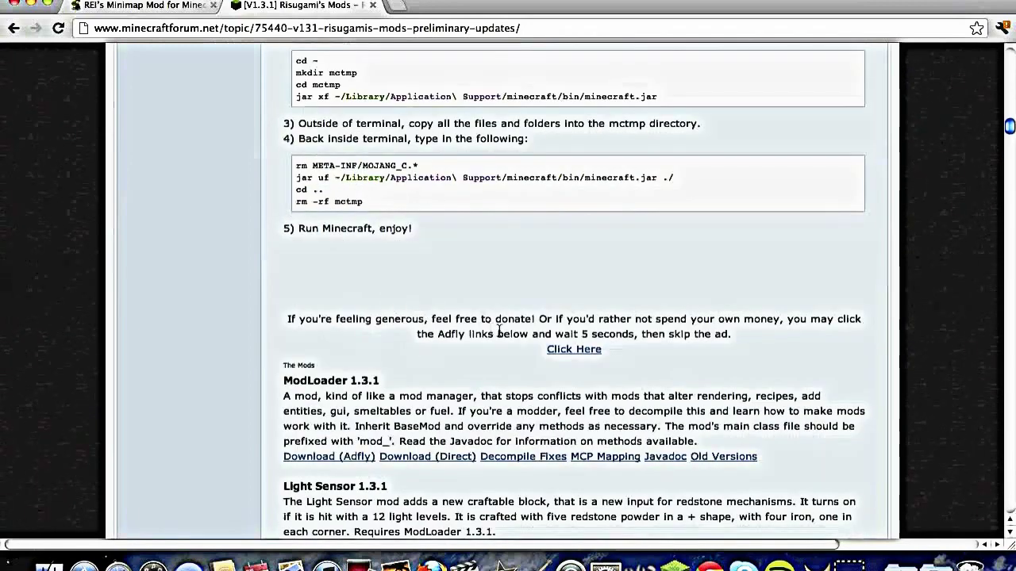
{"action": "scroll", "coordinate": [500, 331], "scroll_direction": "down", "scroll_amount": 1}
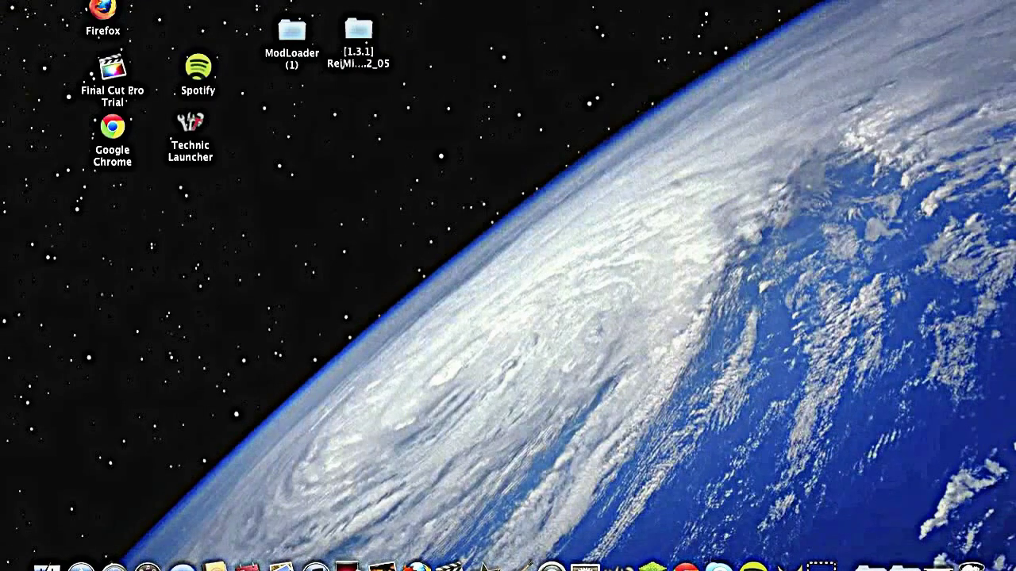
Step: Locate the Minecraft 1.3.1 download link on the REI's Minimap Mod page in Chrome, and put the browser away
{"action": "left_click", "coordinate": [939, 562]}
{"action": "left_click", "coordinate": [124, 8]}
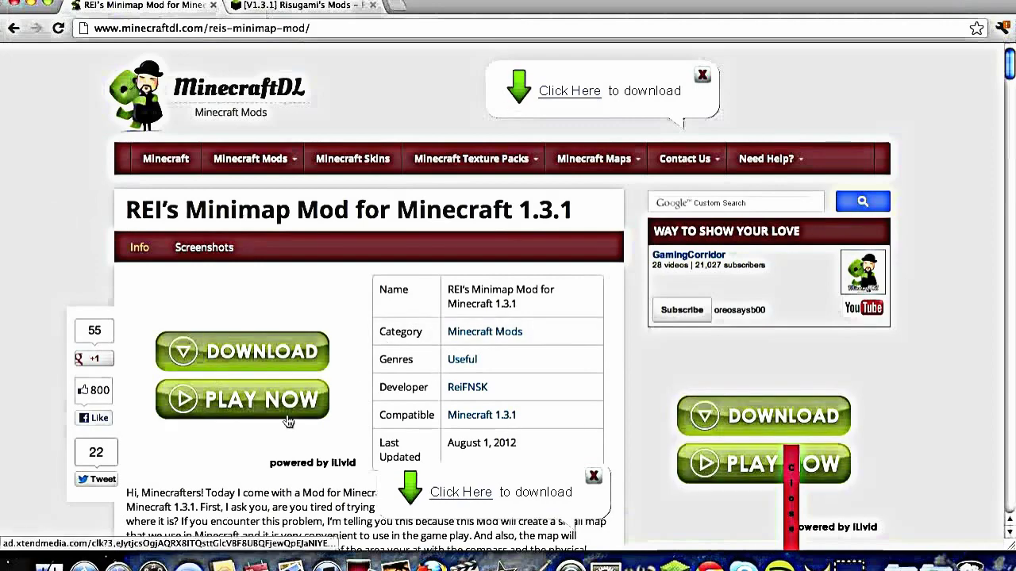
{"action": "scroll", "coordinate": [373, 381], "scroll_direction": "down", "scroll_amount": 3}
{"action": "scroll", "coordinate": [385, 389], "scroll_direction": "down", "scroll_amount": 5}
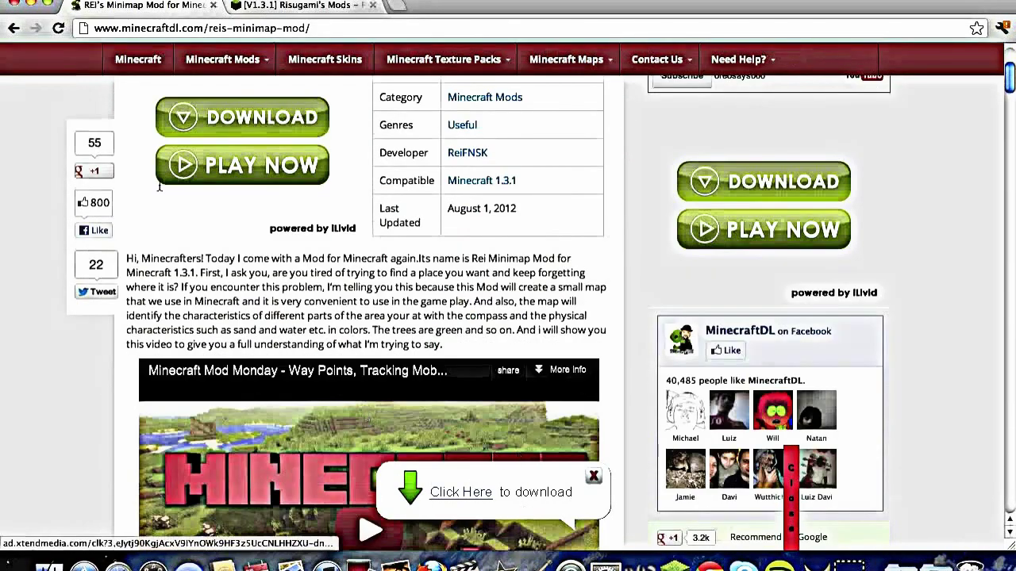
{"action": "scroll", "coordinate": [298, 153], "scroll_direction": "down", "scroll_amount": 5}
{"action": "scroll", "coordinate": [299, 152], "scroll_direction": "down", "scroll_amount": 9}
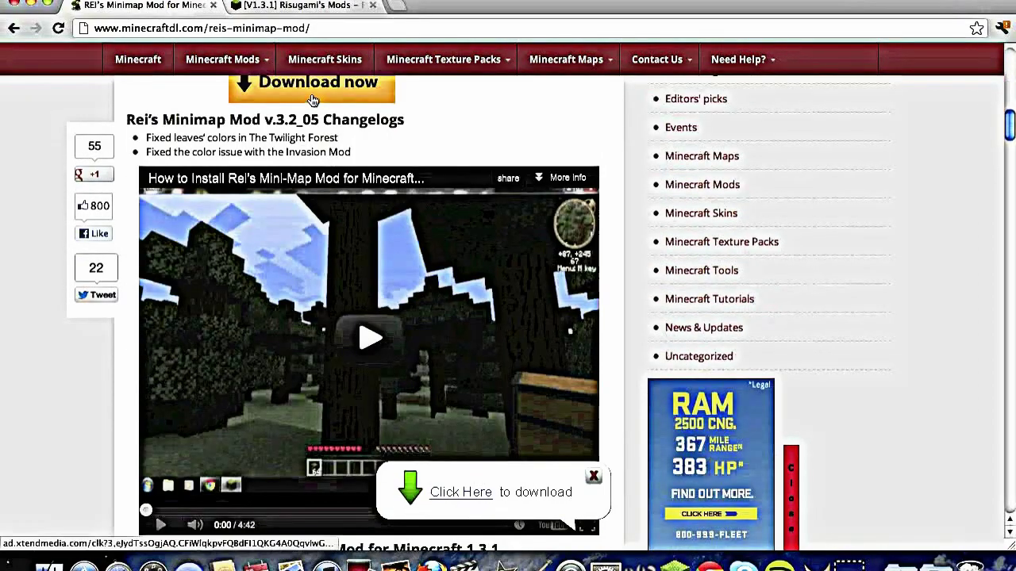
{"action": "scroll", "coordinate": [315, 110], "scroll_direction": "down", "scroll_amount": 6}
{"action": "scroll", "coordinate": [313, 289], "scroll_direction": "down", "scroll_amount": 1}
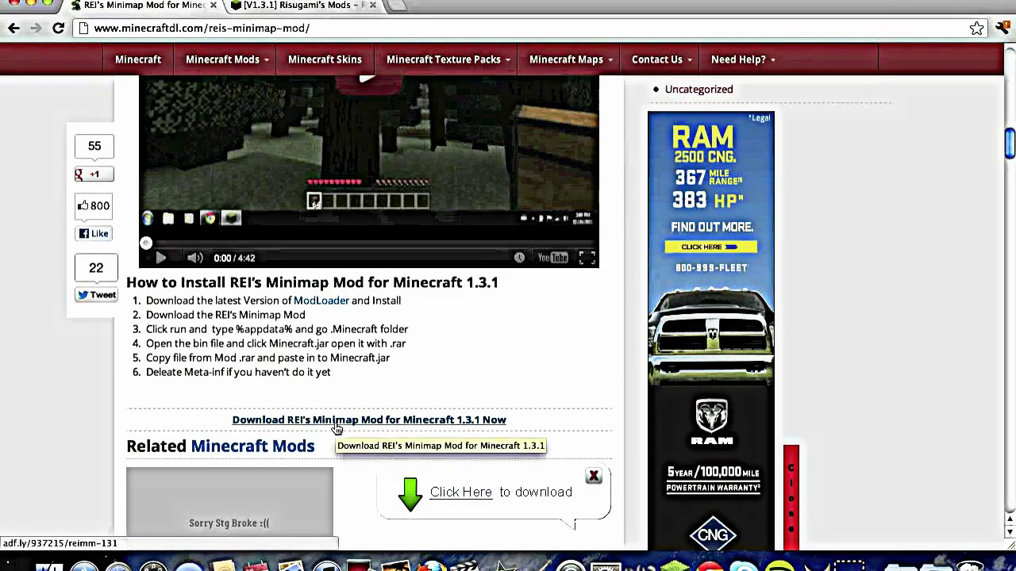
{"action": "left_click", "coordinate": [30, 5]}
{"action": "left_click_drag", "start_coordinate": [362, 158], "coordinate": [410, 233]}
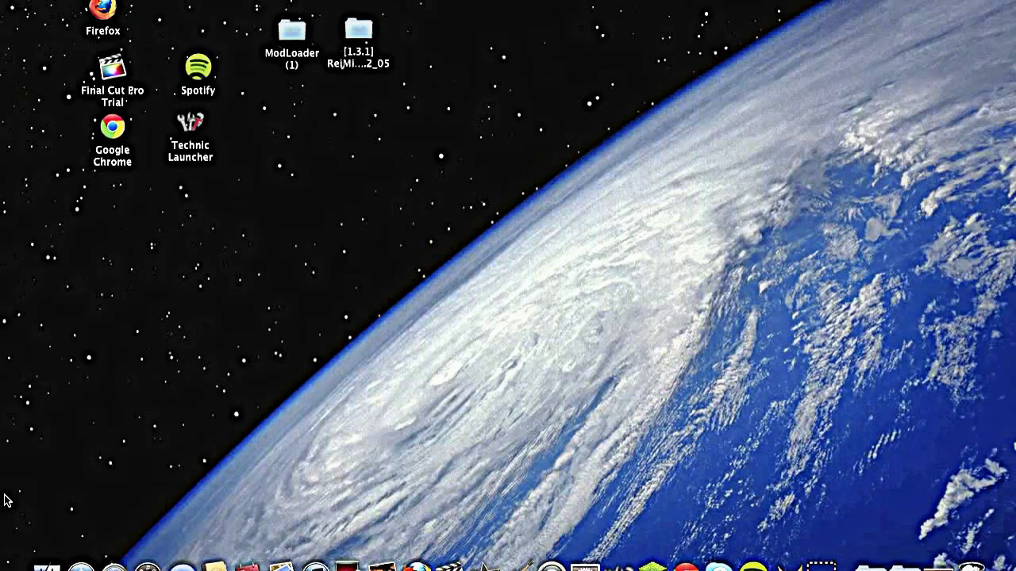
Step: Open a Finder window on the home folder and go to Library/Application Support/minecraft/bin
{"action": "left_click", "coordinate": [46, 566]}
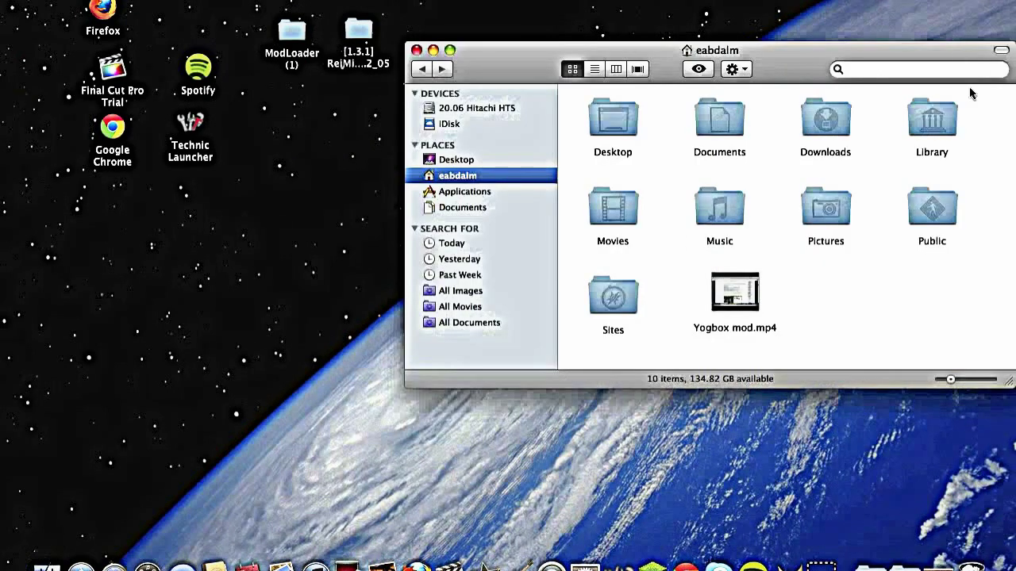
{"action": "left_click", "coordinate": [933, 121]}
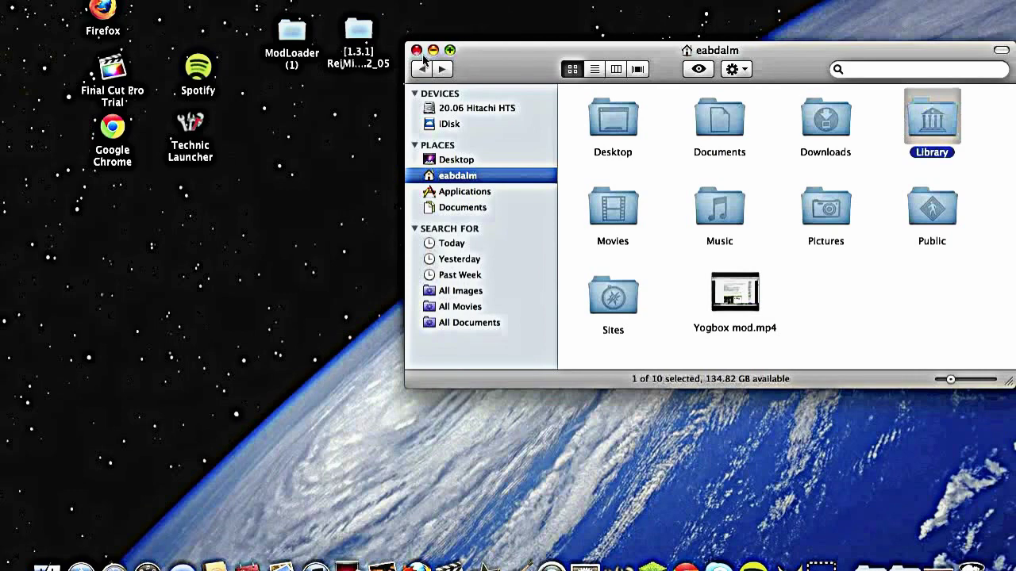
{"action": "left_click_drag", "start_coordinate": [553, 50], "coordinate": [502, 108]}
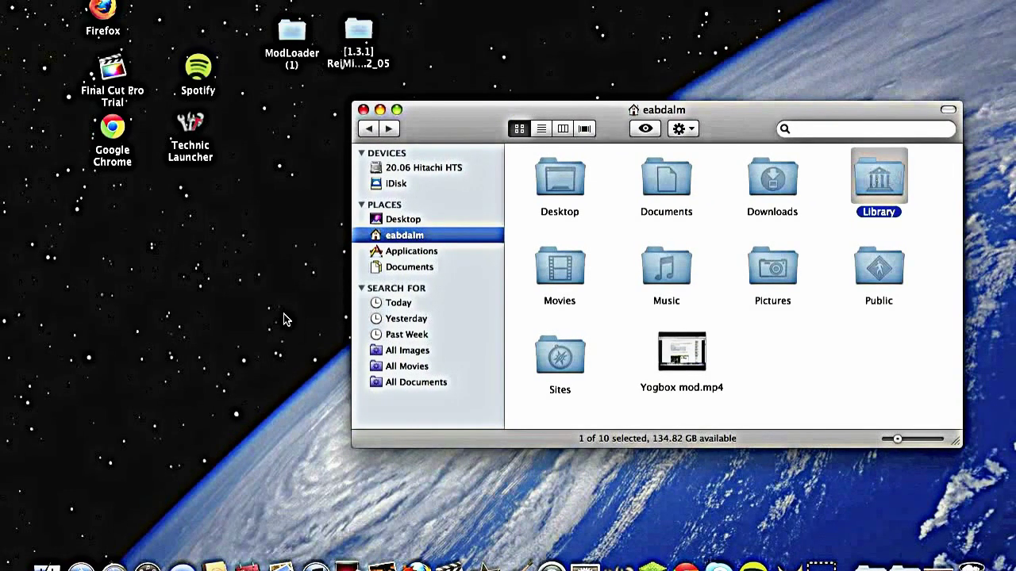
{"action": "double_click", "coordinate": [866, 185]}
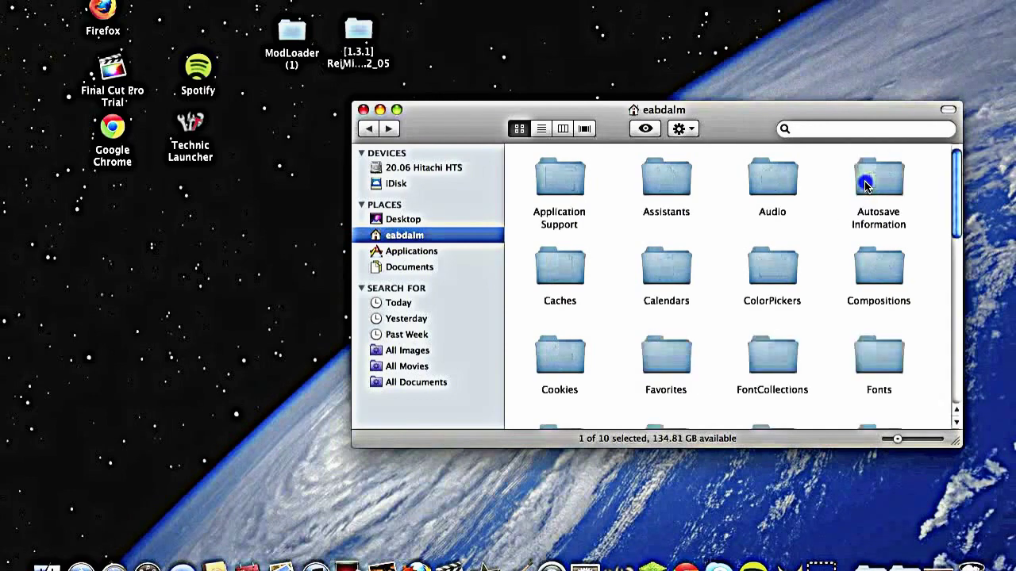
{"action": "double_click", "coordinate": [549, 182]}
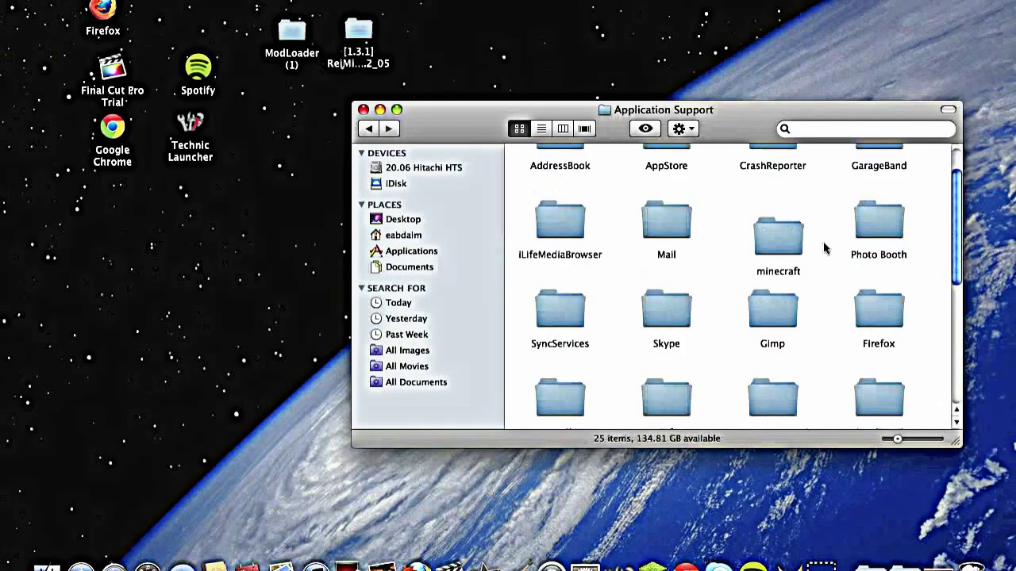
{"action": "double_click", "coordinate": [777, 237]}
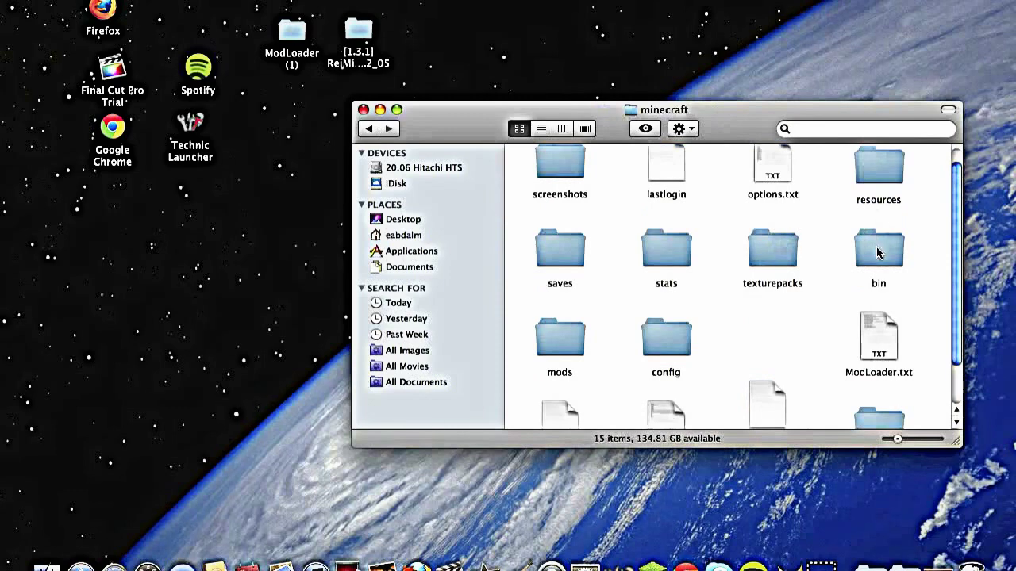
{"action": "double_click", "coordinate": [878, 252]}
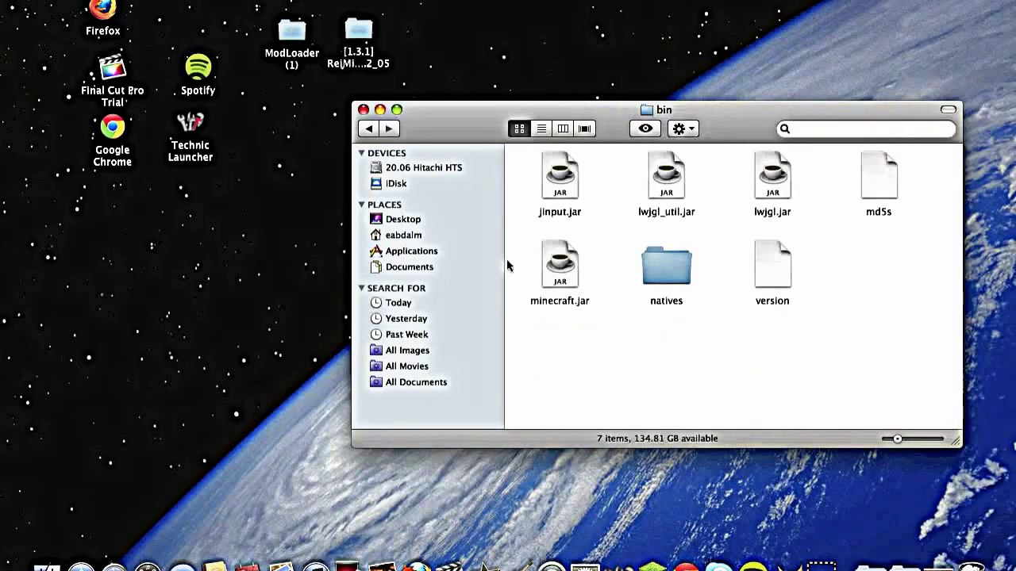
Step: Rename minecraft.jar as minecraft.jar.zip, accept the .zip extension and dismiss the Java launch error
{"action": "left_click", "coordinate": [568, 300]}
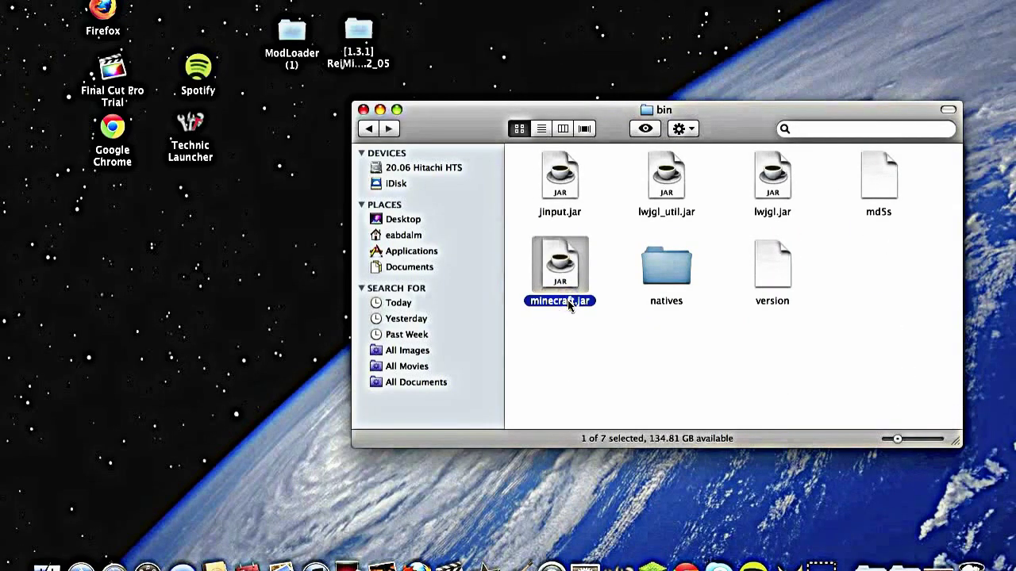
{"action": "right_click", "coordinate": [568, 300]}
{"action": "left_click", "coordinate": [549, 323]}
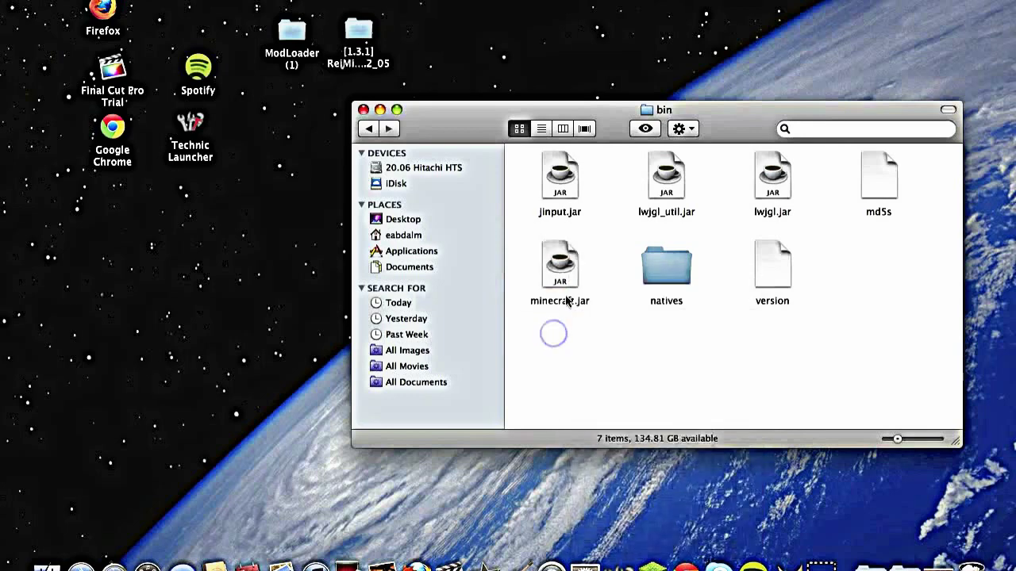
{"action": "left_click", "coordinate": [566, 301]}
{"action": "left_click", "coordinate": [566, 301]}
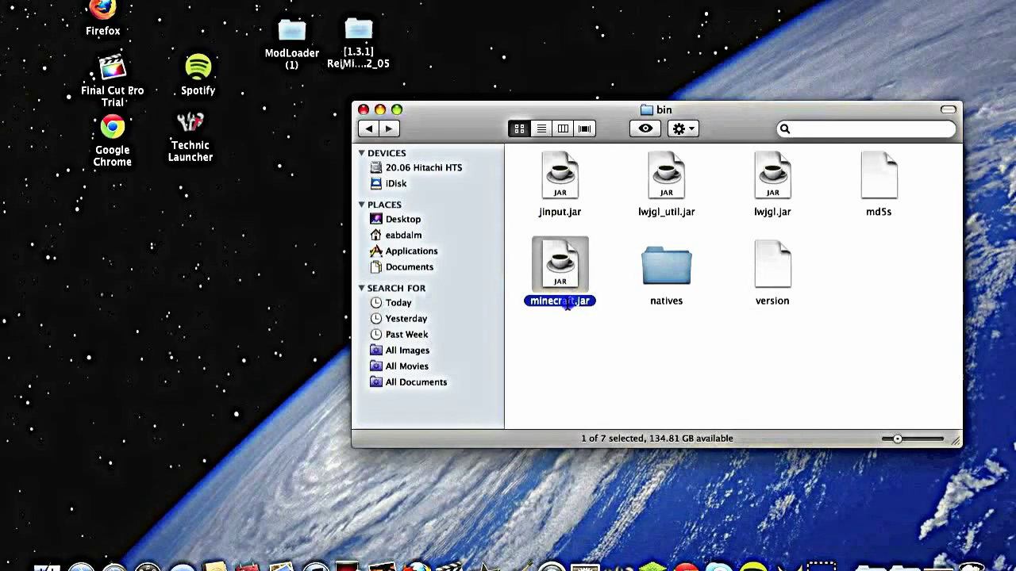
{"action": "left_click", "coordinate": [569, 306]}
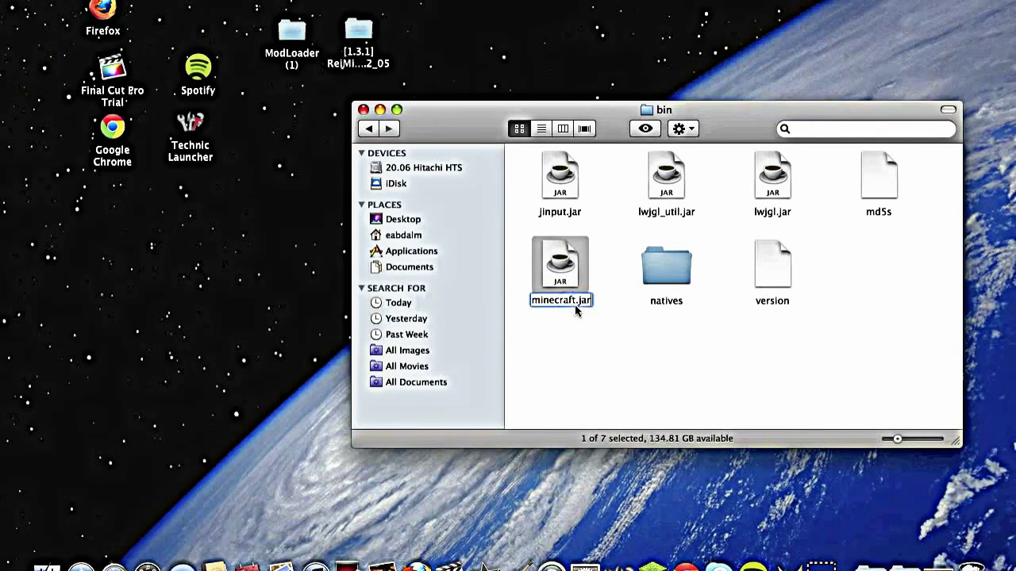
{"action": "type", "text": ".zip"}
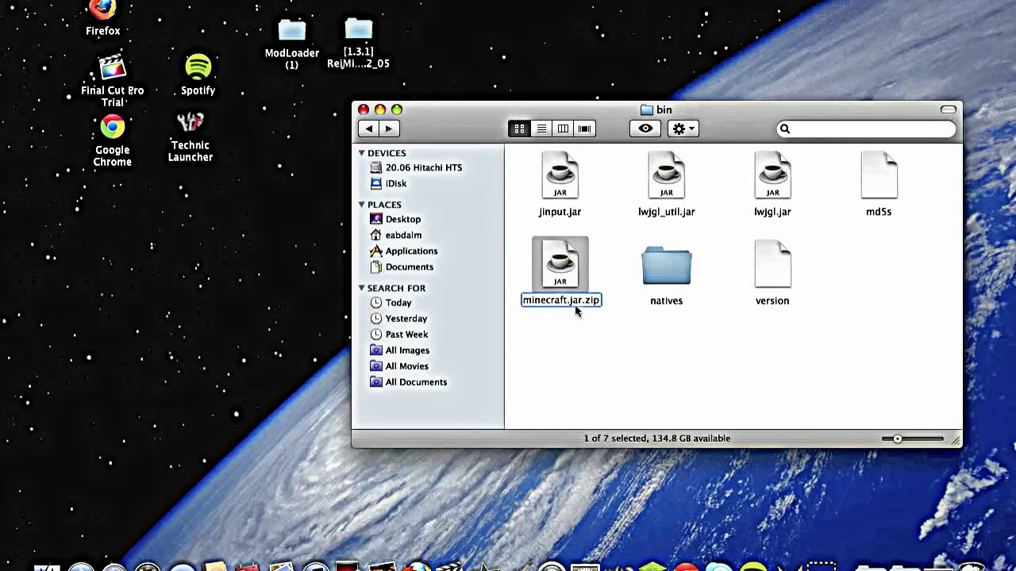
{"action": "key", "text": "Return"}
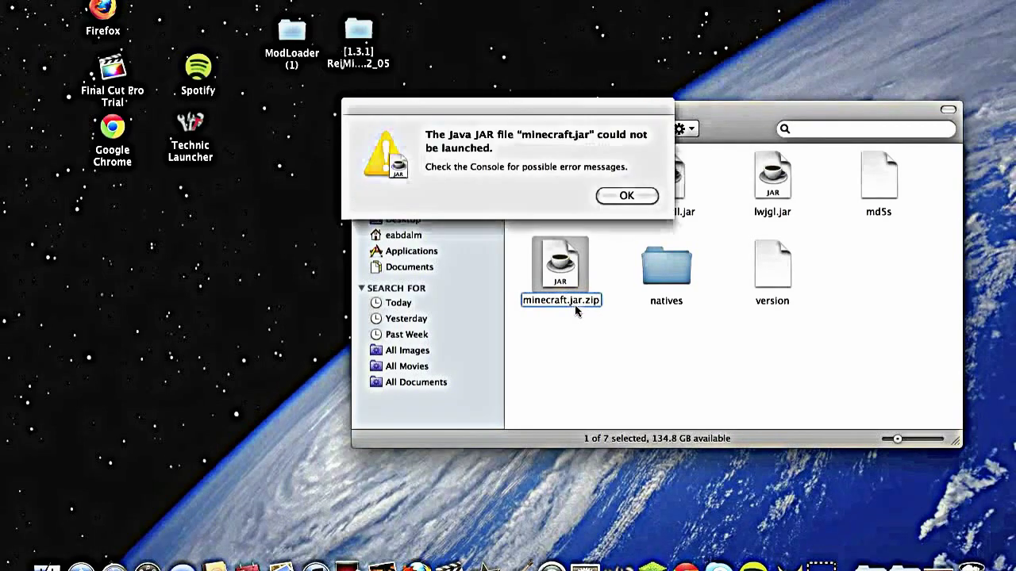
{"action": "key", "text": "Return"}
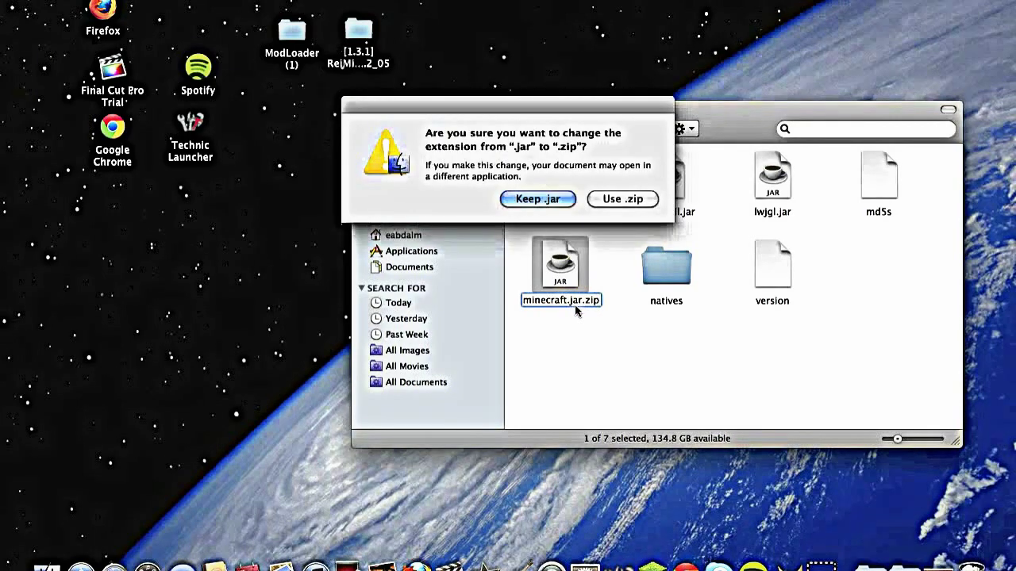
{"action": "left_click", "coordinate": [613, 198]}
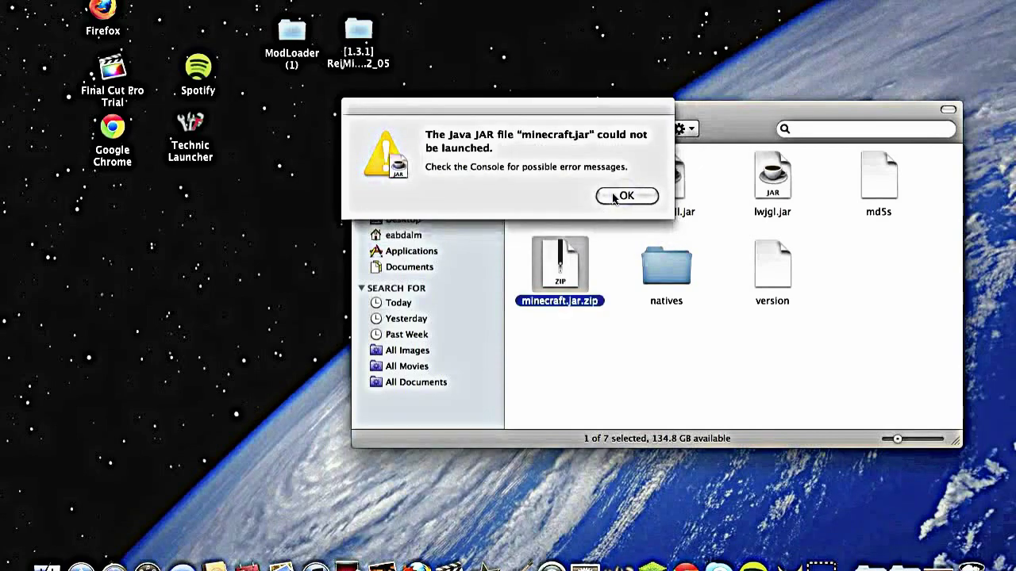
{"action": "left_click", "coordinate": [613, 196]}
Step: Extract minecraft.jar.zip and move the resulting minecraft.jar folder to the free space beside the version file
{"action": "double_click", "coordinate": [558, 258]}
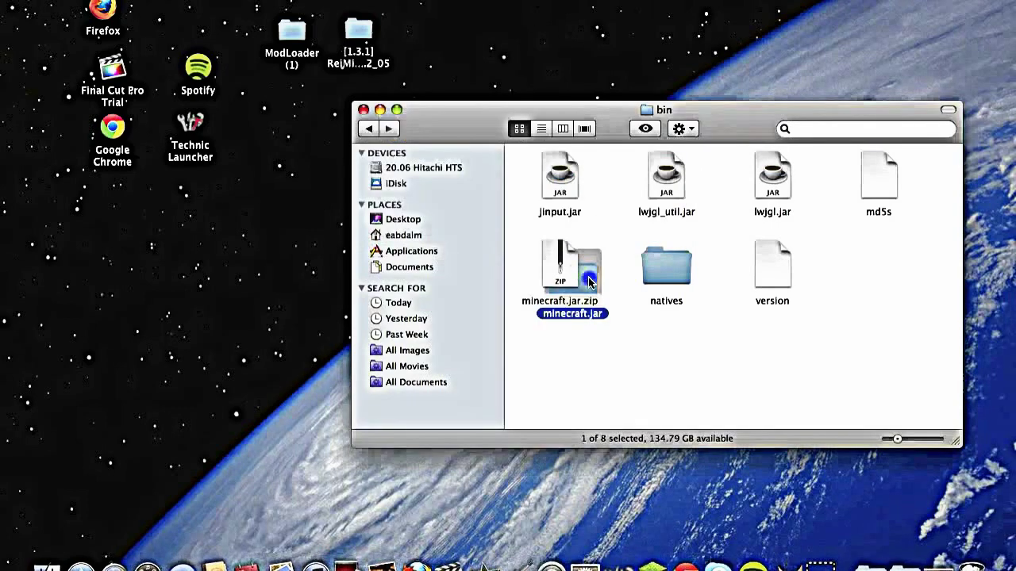
{"action": "left_click_drag", "start_coordinate": [589, 281], "coordinate": [847, 258]}
{"action": "left_click", "coordinate": [860, 340]}
{"action": "left_click", "coordinate": [856, 260]}
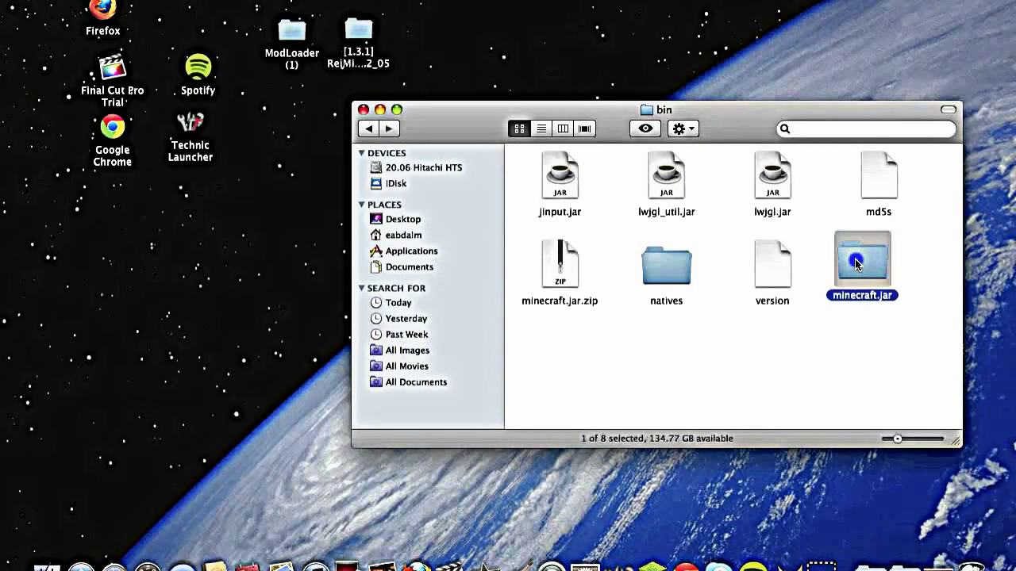
Step: Open the extracted minecraft.jar folder and show its contents as a list sorted by kind
{"action": "double_click", "coordinate": [855, 264]}
{"action": "left_click", "coordinate": [542, 129]}
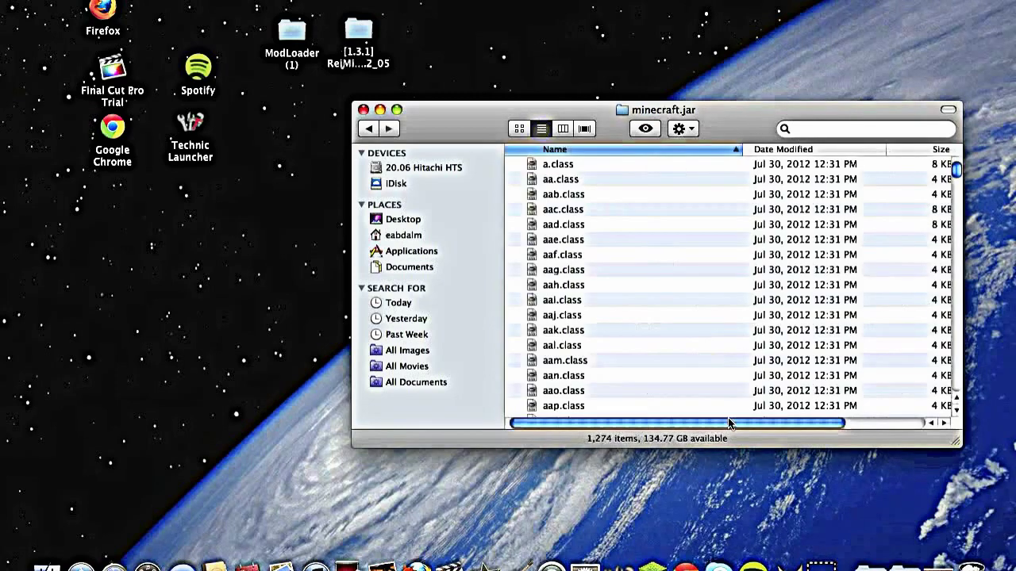
{"action": "scroll", "coordinate": [728, 419], "scroll_direction": "right", "scroll_amount": 5}
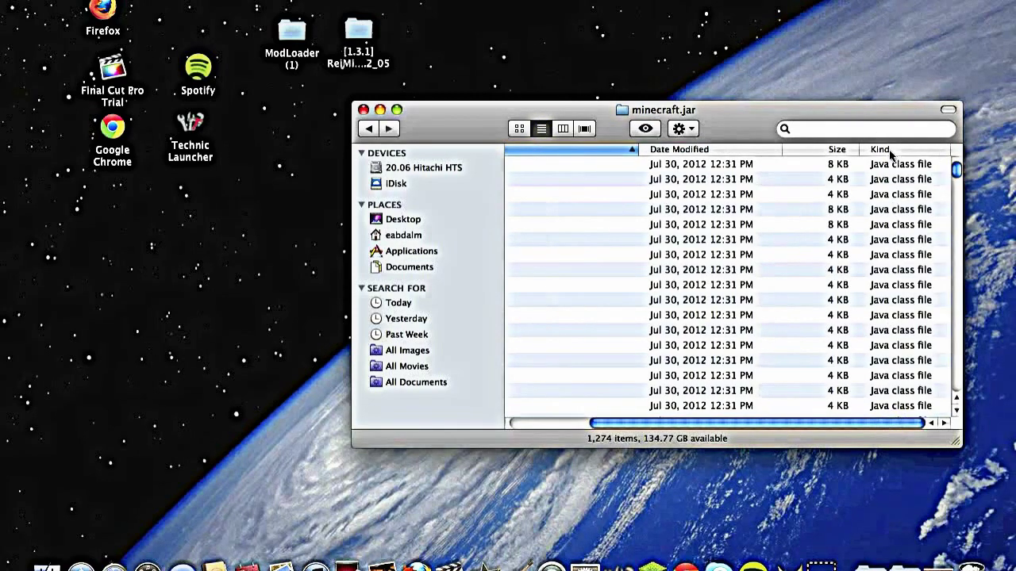
{"action": "left_click", "coordinate": [889, 150]}
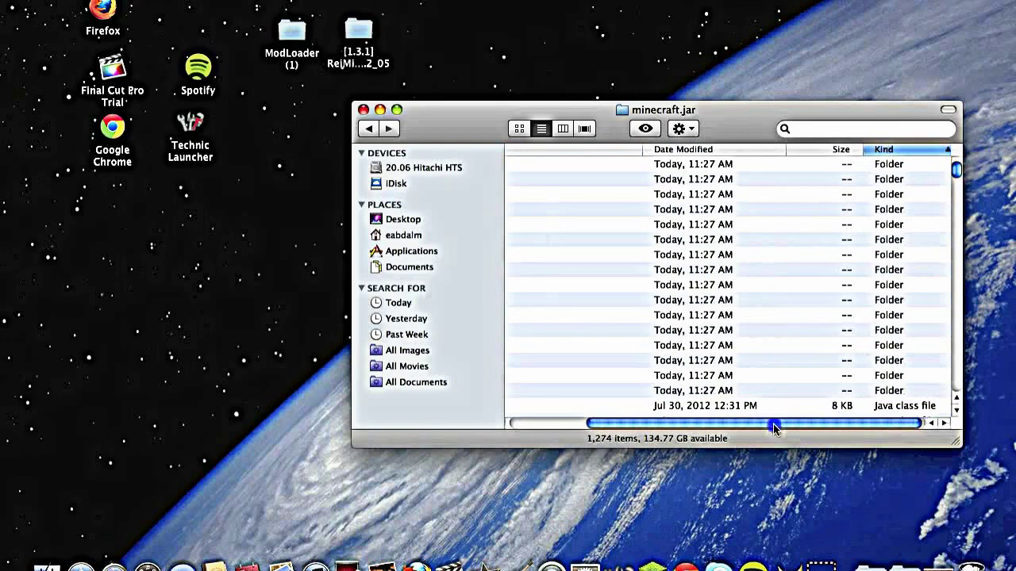
{"action": "scroll", "coordinate": [773, 420], "scroll_direction": "left", "scroll_amount": 5}
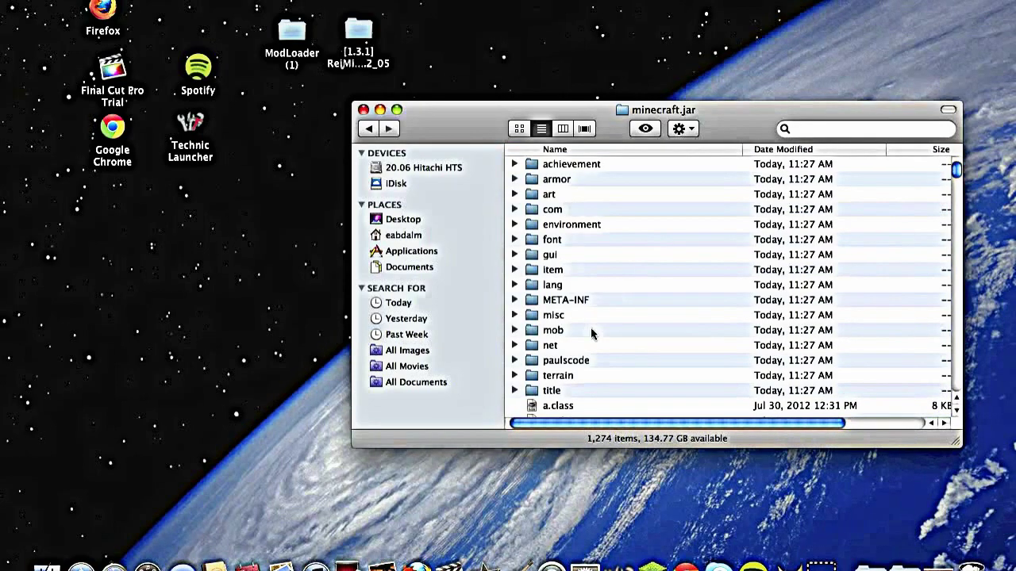
Step: Move the META-INF folder to the Trash and return the minecraft.jar folder to icon view
{"action": "left_click", "coordinate": [577, 302]}
{"action": "right_click", "coordinate": [577, 303]}
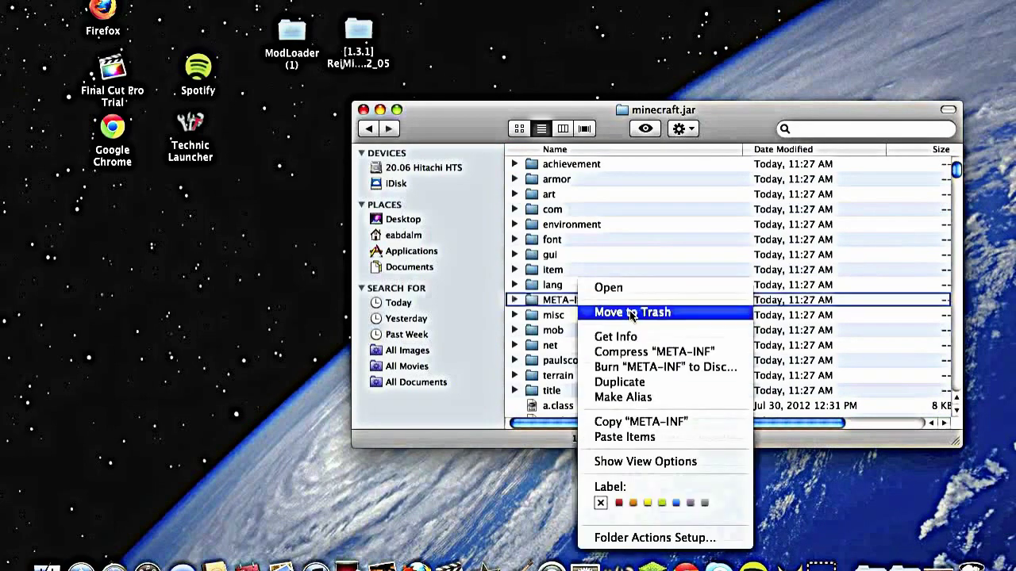
{"action": "left_click", "coordinate": [633, 312]}
{"action": "left_click", "coordinate": [521, 129]}
{"action": "left_click_drag", "start_coordinate": [489, 119], "coordinate": [509, 114]}
Step: Copy all 26 items from the ModLoader (1) desktop folder to the clipboard and close that folder's window
{"action": "double_click", "coordinate": [295, 33]}
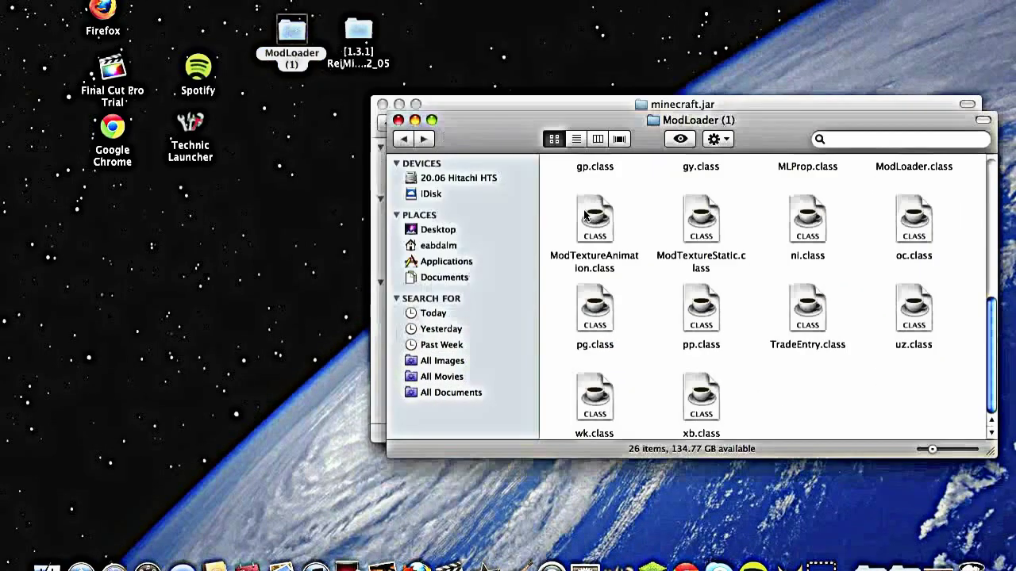
{"action": "scroll", "coordinate": [565, 189], "scroll_direction": "up", "scroll_amount": 5}
{"action": "left_click_drag", "start_coordinate": [564, 189], "coordinate": [762, 292]}
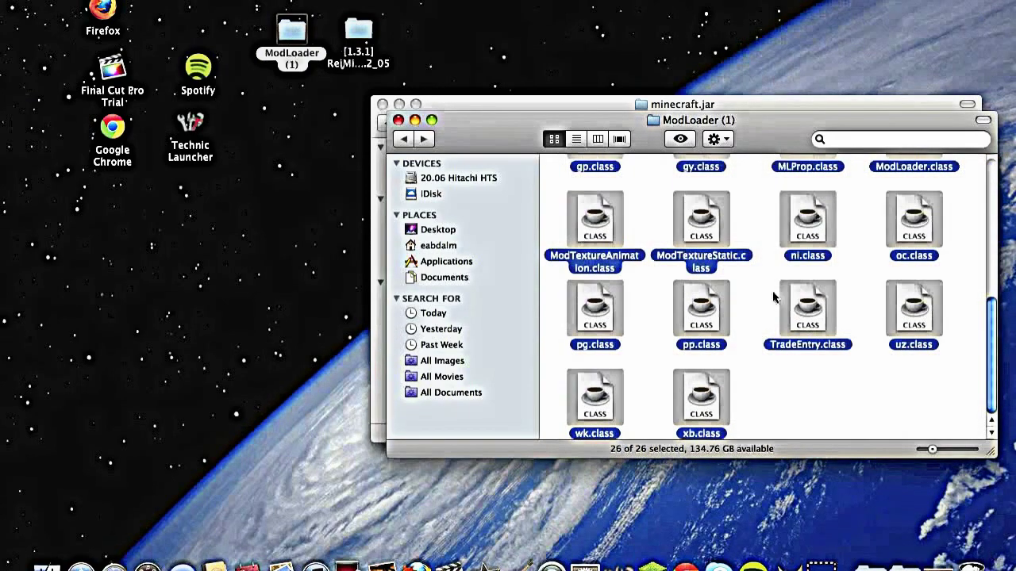
{"action": "right_click", "coordinate": [807, 325]}
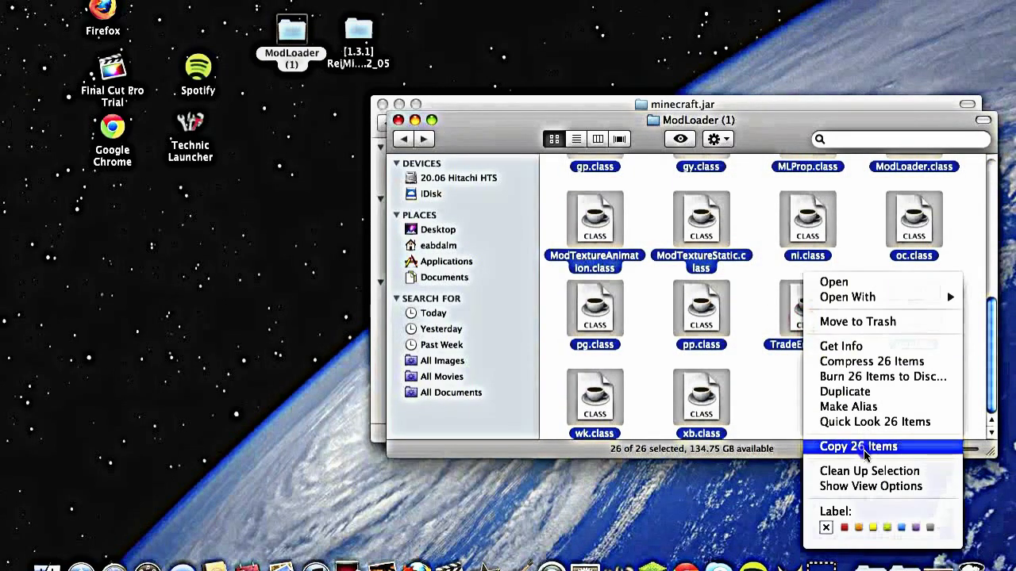
{"action": "left_click", "coordinate": [861, 447]}
{"action": "left_click", "coordinate": [398, 120]}
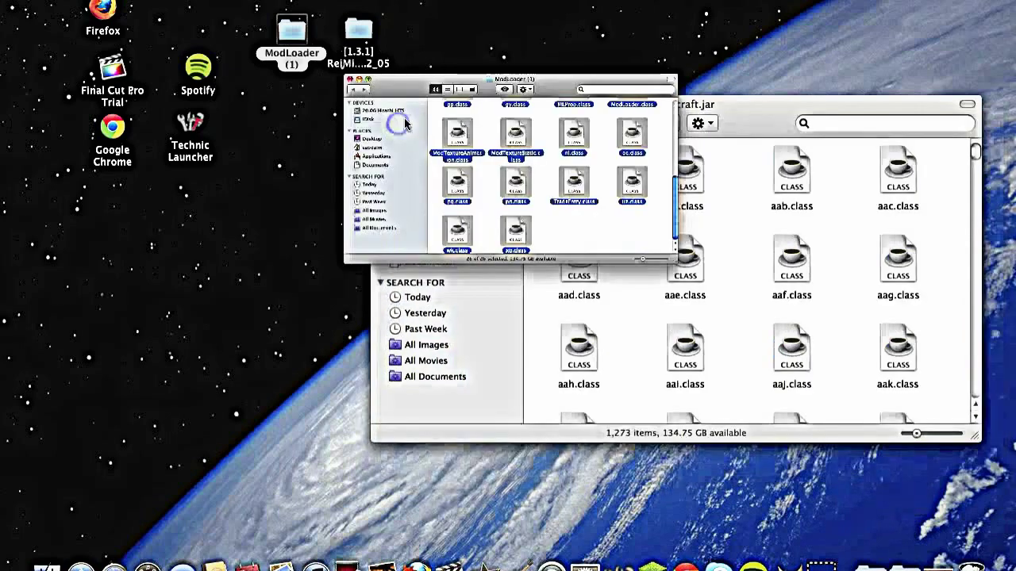
Step: Paste the ModLoader files into the minecraft.jar folder, replacing all existing files with the same names
{"action": "right_click", "coordinate": [641, 210]}
{"action": "left_click", "coordinate": [663, 268]}
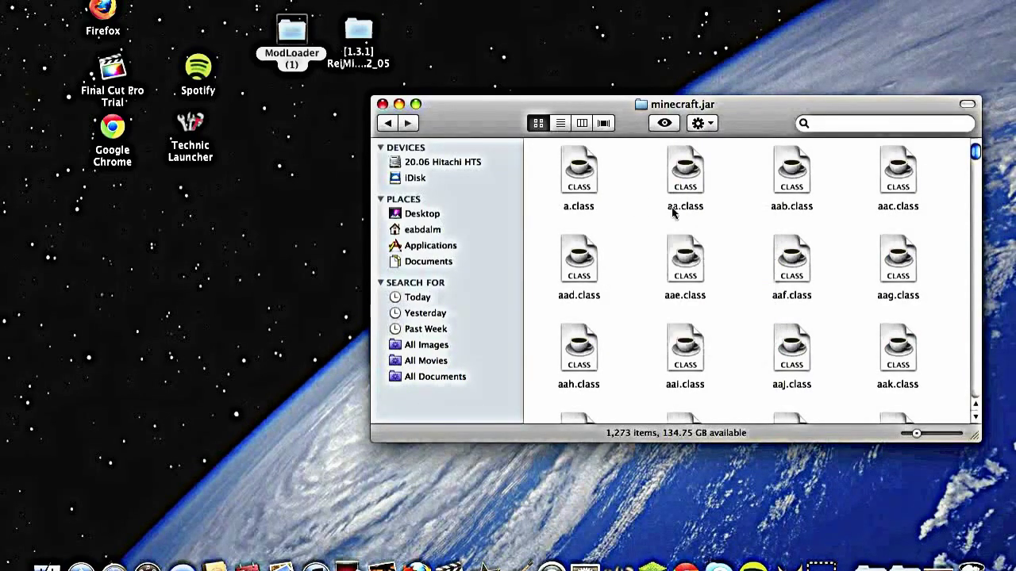
{"action": "left_click", "coordinate": [667, 291]}
{"action": "left_click", "coordinate": [897, 292]}
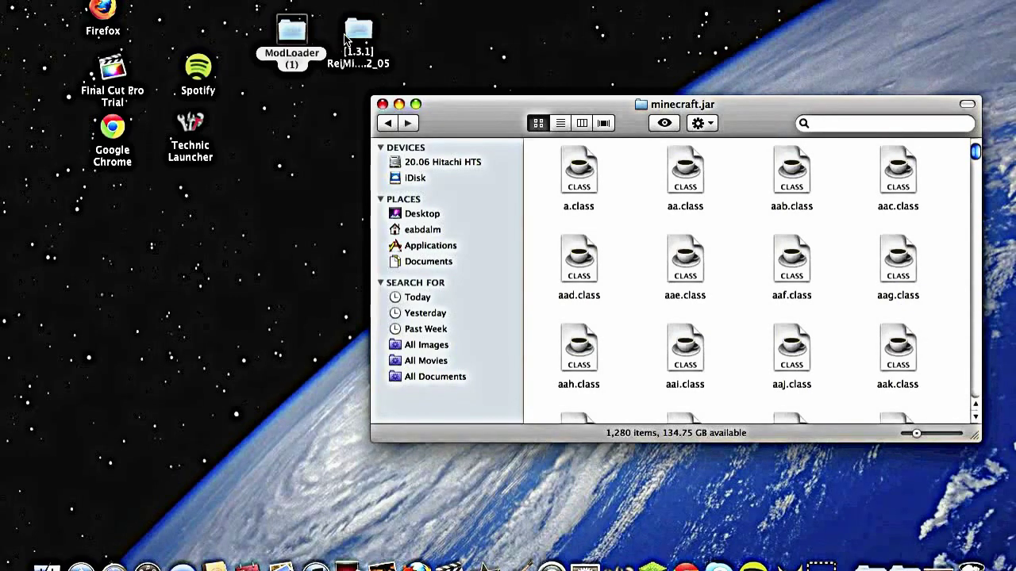
Step: Copy all five items from the [1.3.1]ReiMinimap_v3.2_05 desktop folder to the clipboard and close its window
{"action": "double_click", "coordinate": [350, 35]}
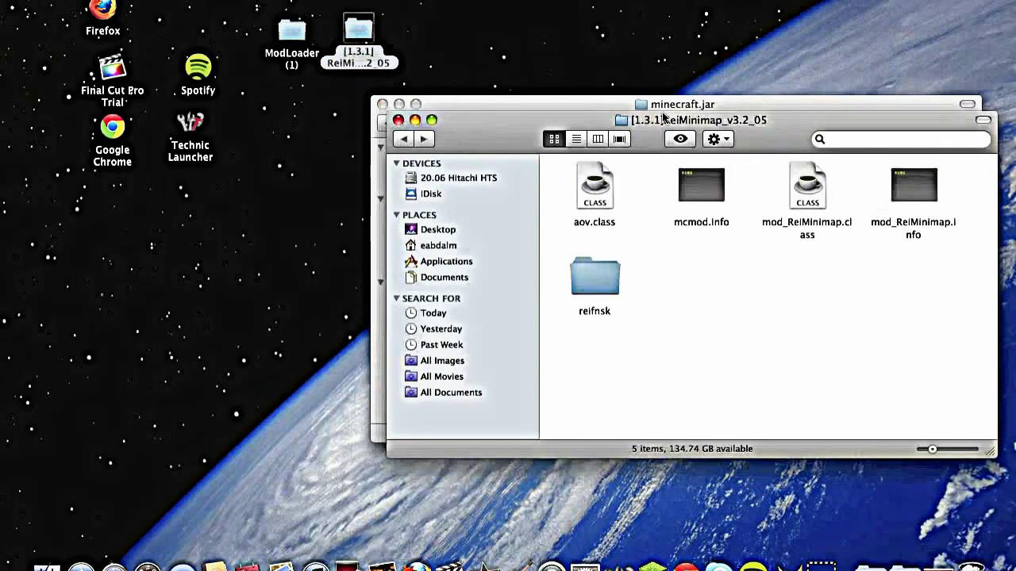
{"action": "left_click_drag", "start_coordinate": [543, 183], "coordinate": [995, 341]}
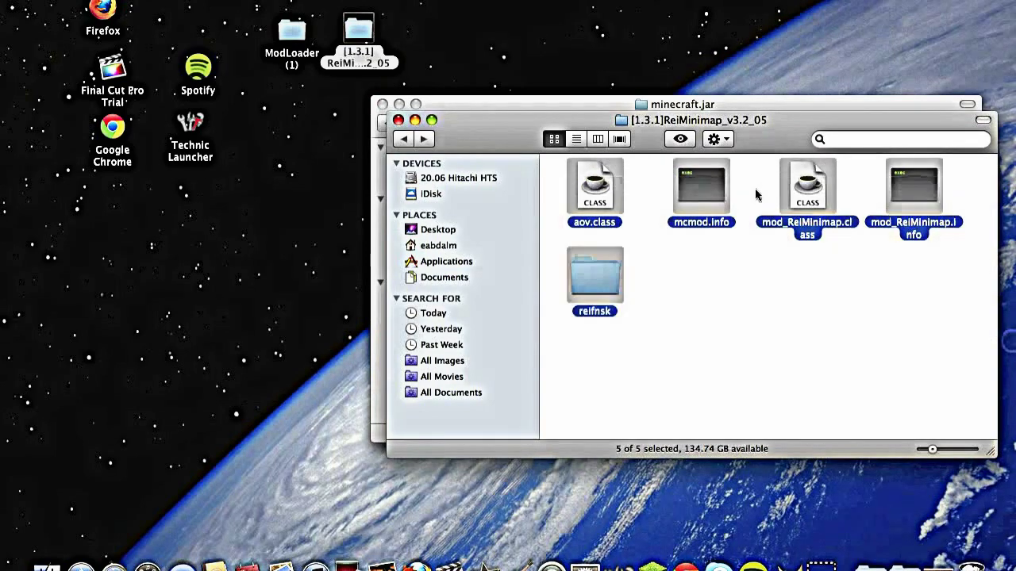
{"action": "right_click", "coordinate": [809, 188]}
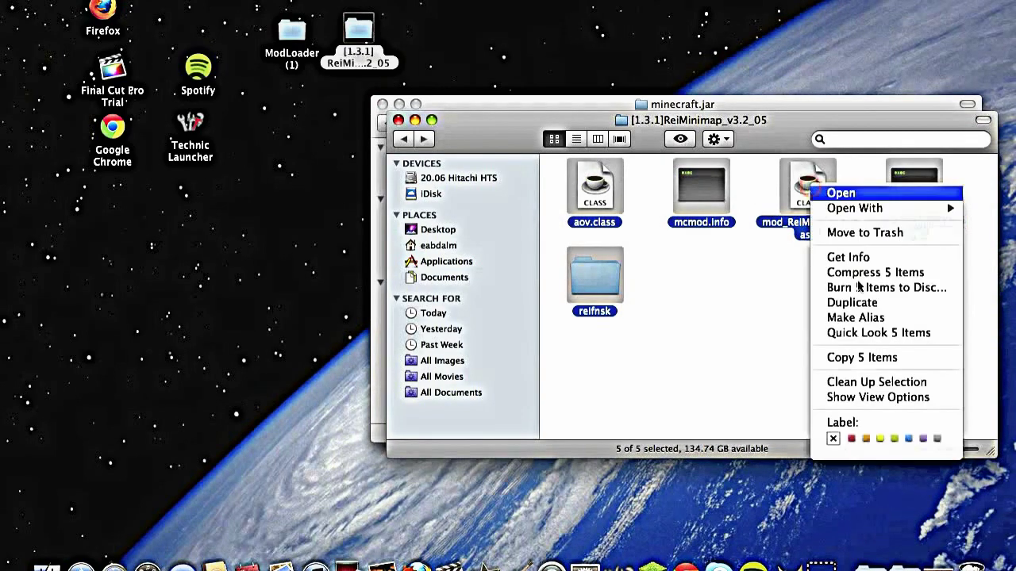
{"action": "left_click", "coordinate": [873, 359]}
{"action": "left_click", "coordinate": [399, 120]}
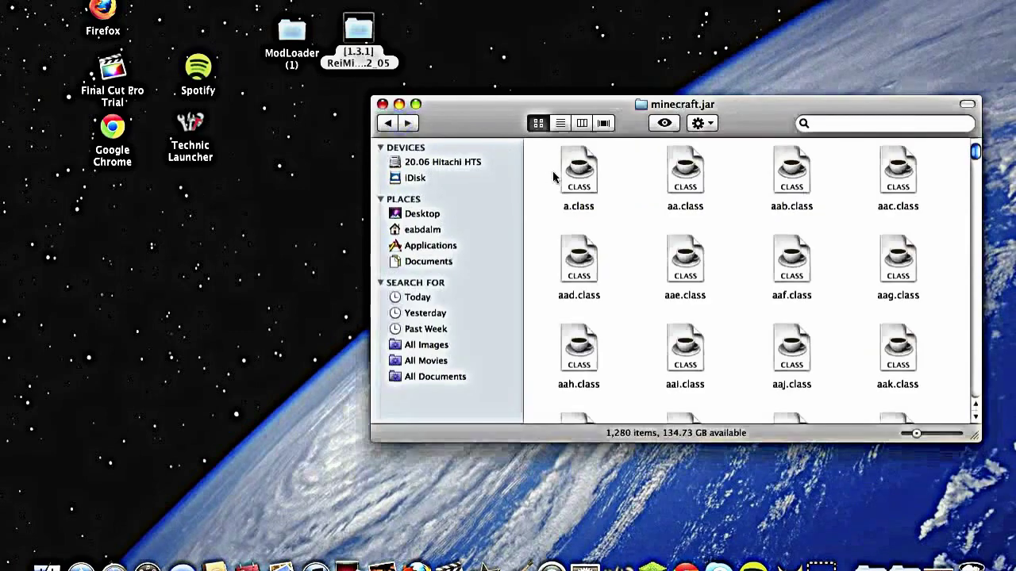
{"action": "right_click", "coordinate": [542, 175]}
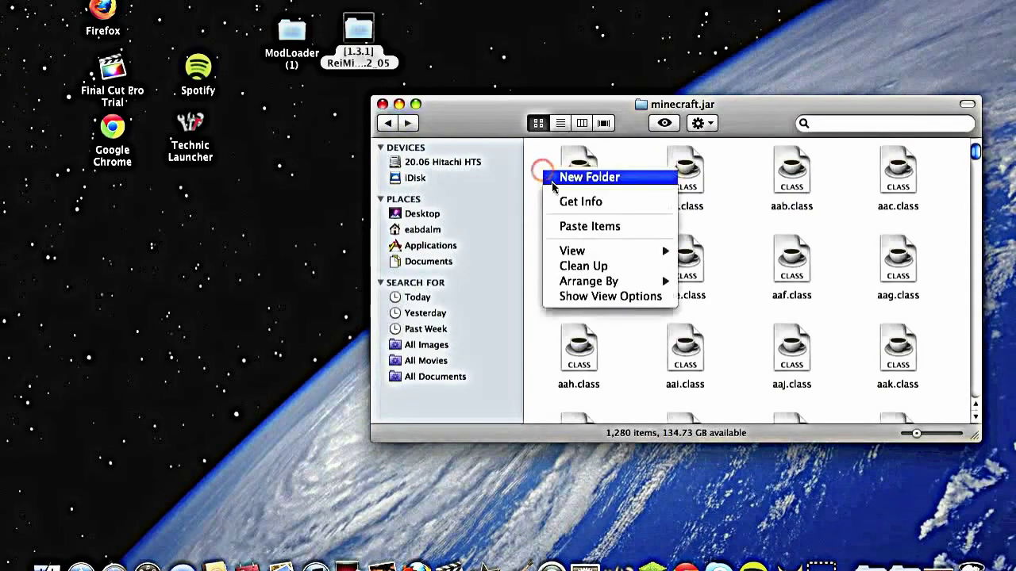
{"action": "left_click", "coordinate": [580, 227]}
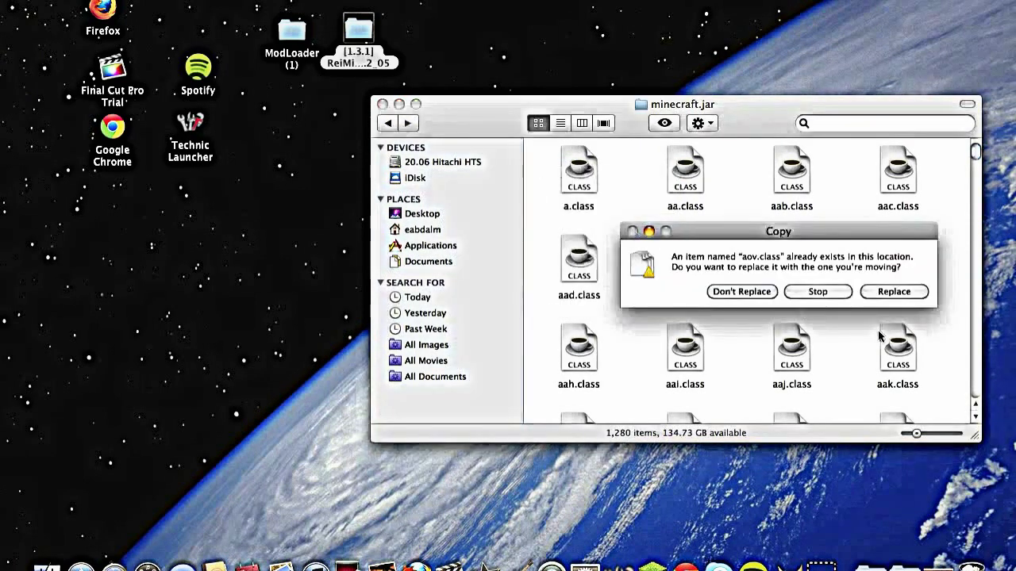
{"action": "left_click", "coordinate": [818, 292]}
Step: Paste the ReiMinimap items into the minecraft.jar folder, replacing the existing aov.class, and close the folder window
{"action": "right_click", "coordinate": [542, 166]}
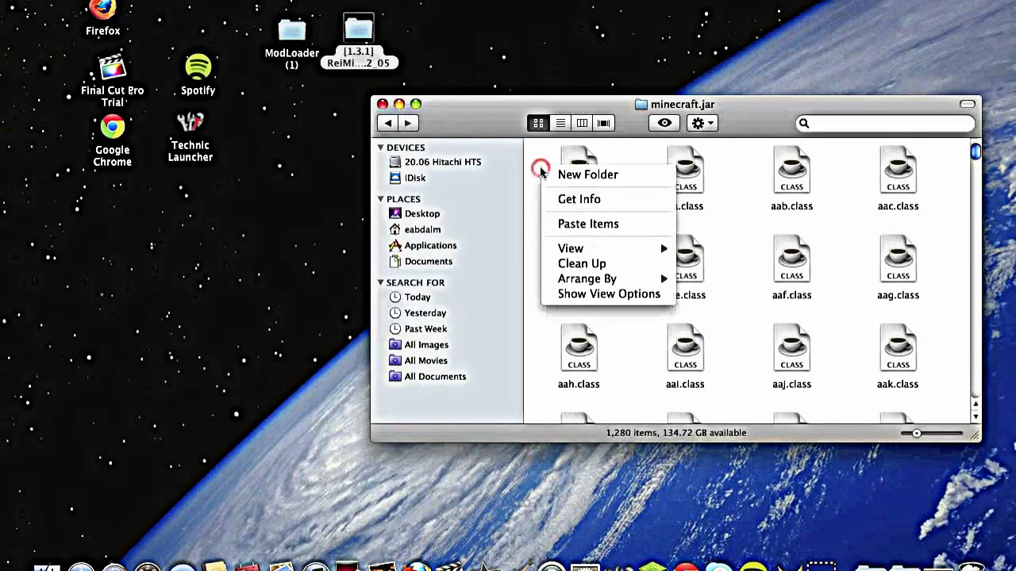
{"action": "left_click", "coordinate": [595, 225]}
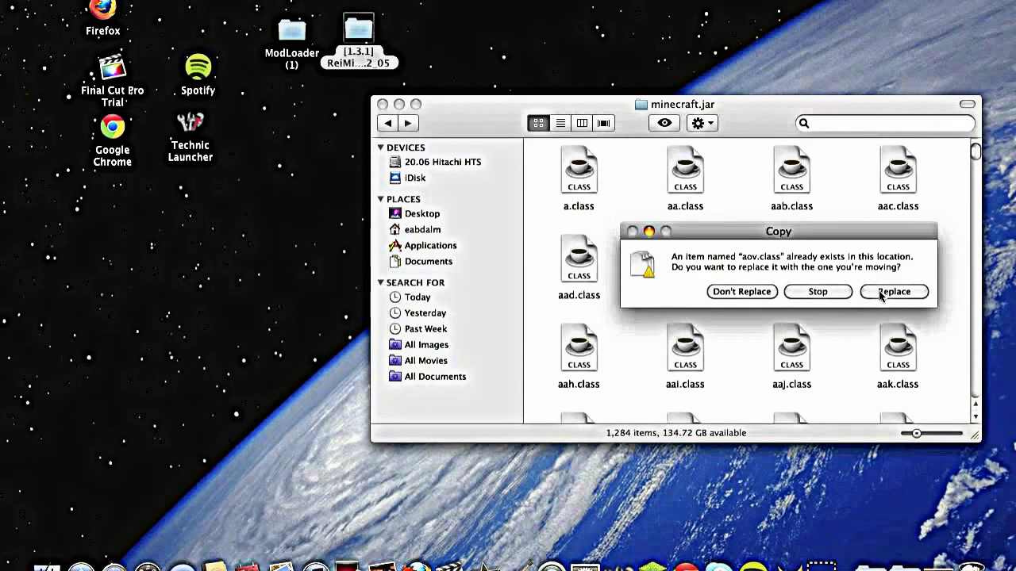
{"action": "left_click", "coordinate": [881, 292]}
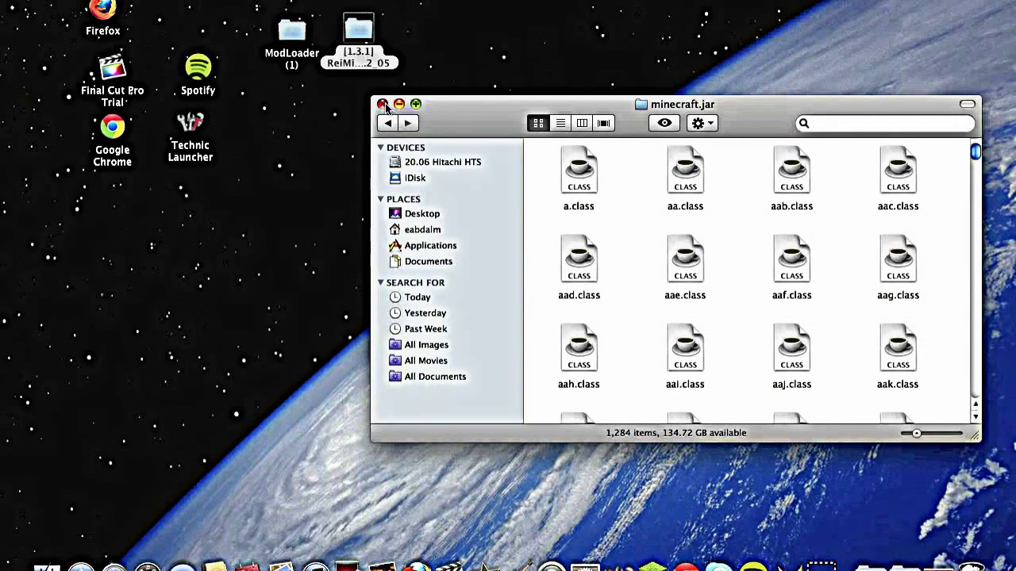
{"action": "left_click", "coordinate": [384, 105]}
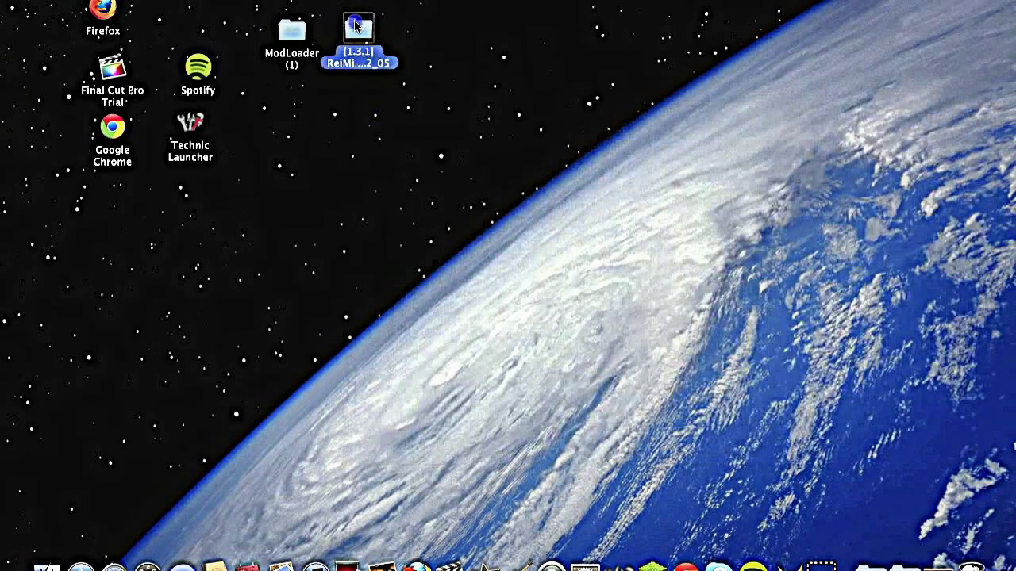
{"action": "double_click", "coordinate": [358, 30]}
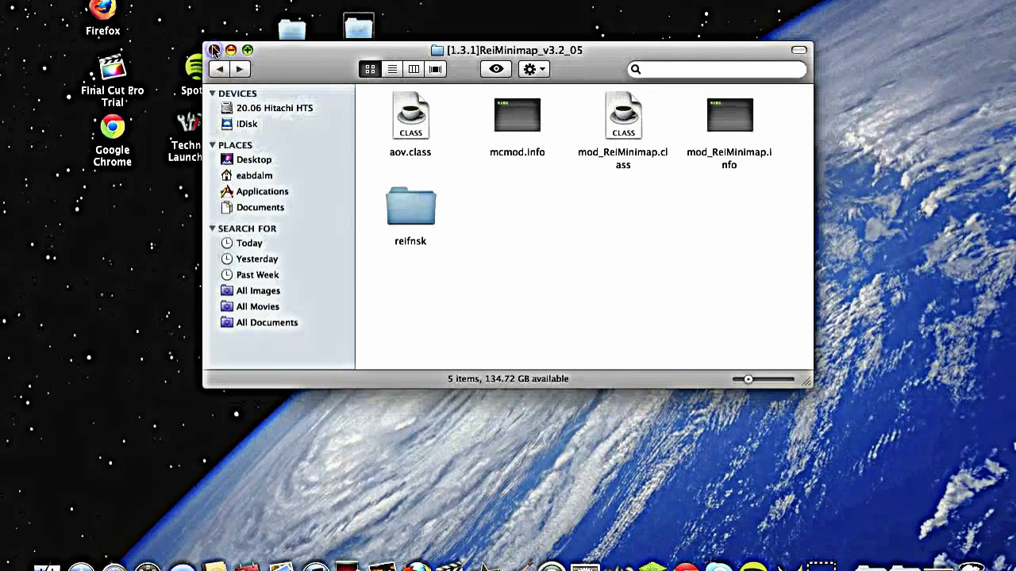
{"action": "left_click", "coordinate": [213, 50]}
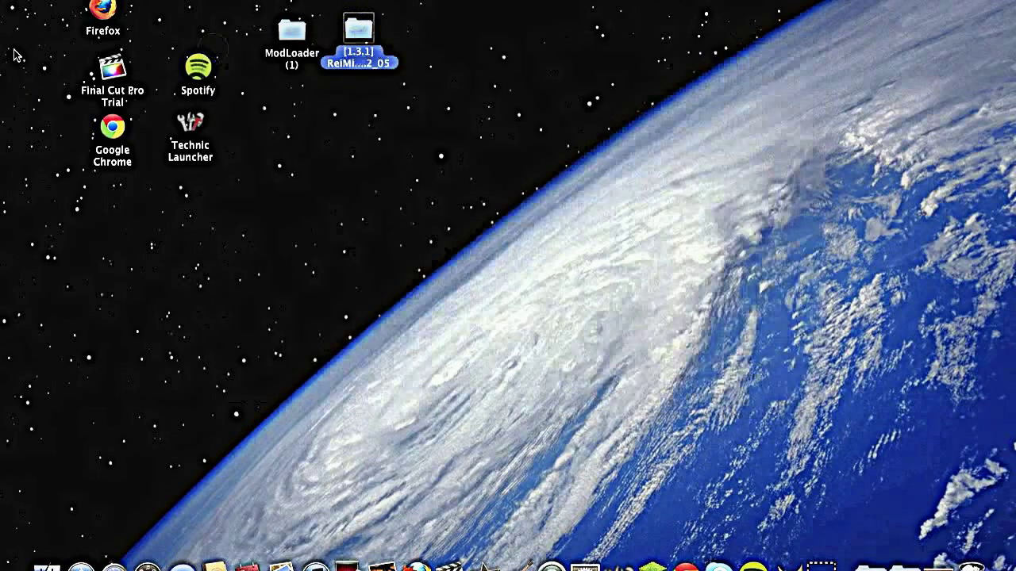
Step: Launch Minecraft with the remembered login and begin creating a new singleplayer world
{"action": "left_click", "coordinate": [652, 565]}
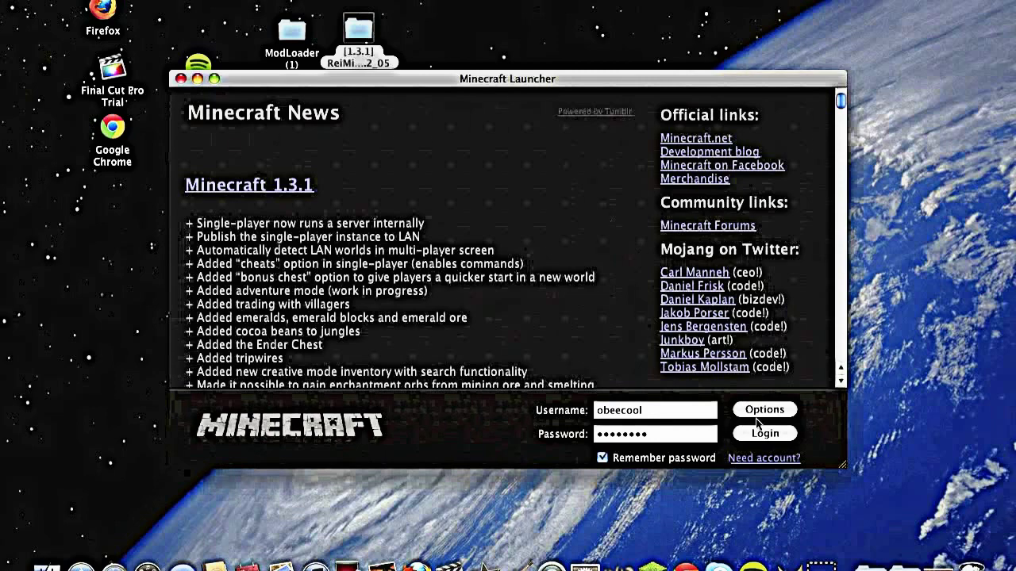
{"action": "left_click", "coordinate": [761, 431]}
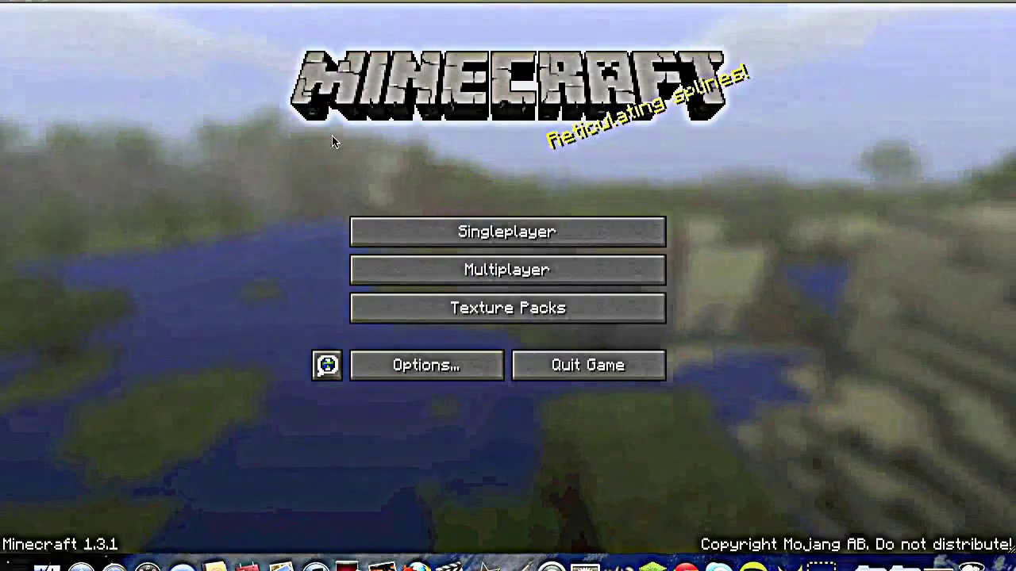
{"action": "left_click", "coordinate": [492, 231]}
{"action": "left_click", "coordinate": [645, 486]}
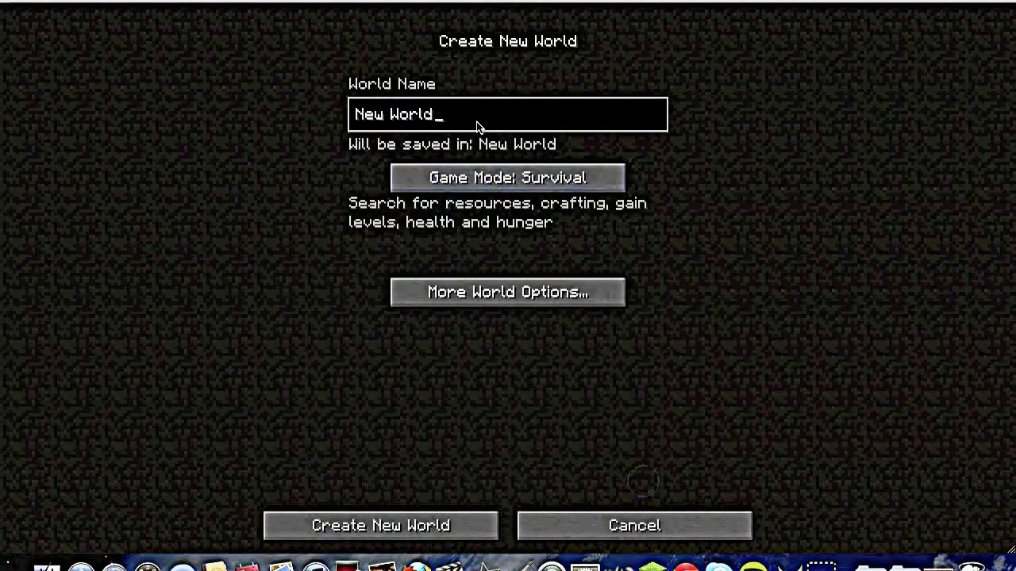
Step: Replace the default world name with "Youtube test"
{"action": "key", "text": "BackSpace"}
{"action": "key", "text": "BackSpace"}
{"action": "key", "text": "BackSpace"}
{"action": "key", "text": "BackSpace"}
{"action": "key", "text": "BackSpace"}
{"action": "key", "text": "BackSpace"}
{"action": "key", "text": "BackSpace"}
{"action": "key", "text": "BackSpace"}
{"action": "key", "text": "BackSpace"}
{"action": "type", "text": "Yu"}
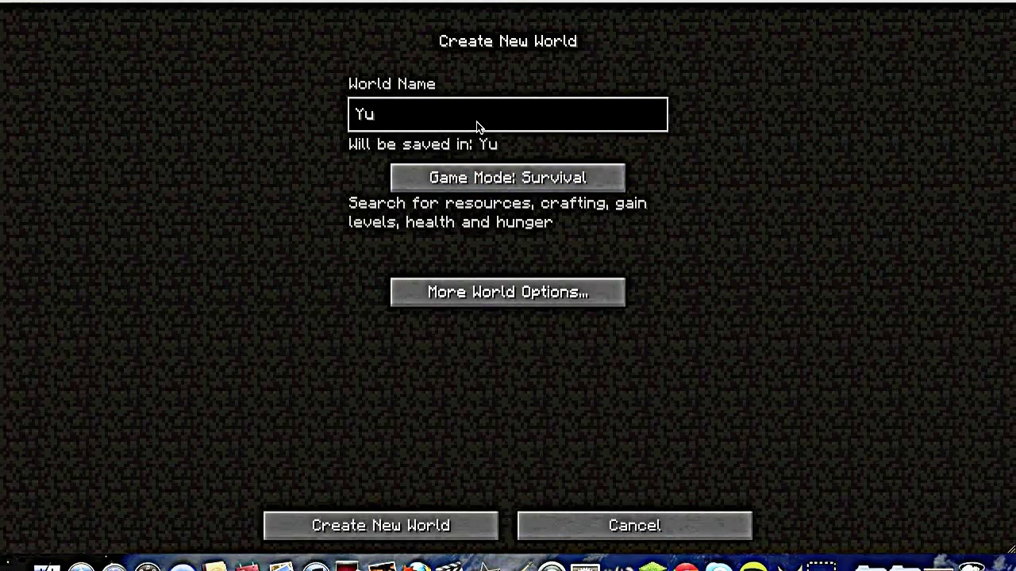
{"action": "type", "text": "tube"}
{"action": "key", "text": "BackSpace"}
{"action": "key", "text": "BackSpace"}
{"action": "key", "text": "BackSpace"}
{"action": "type", "text": "be tes"}
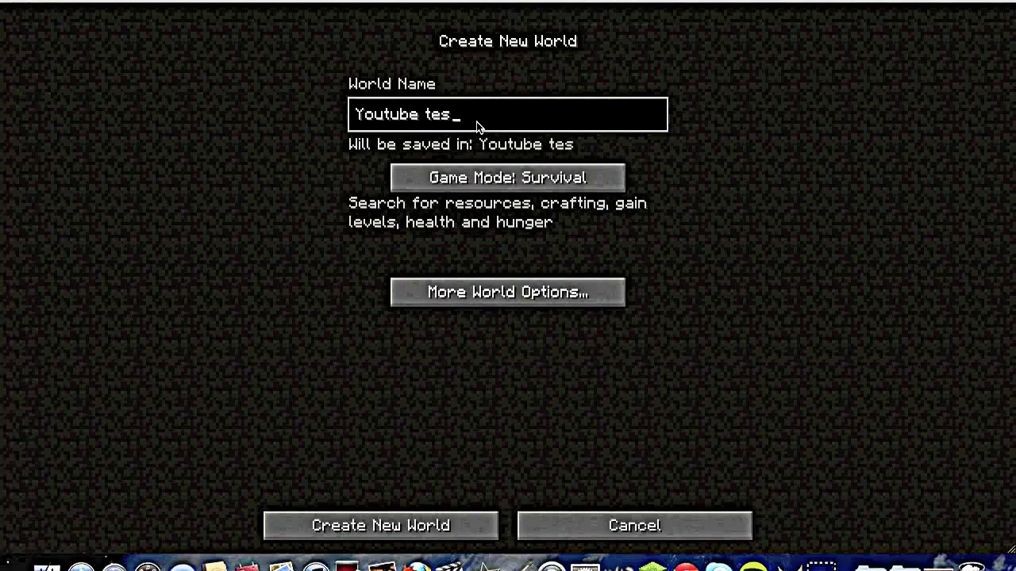
{"action": "type", "text": "t"}
Step: Create the world in Creative game mode with the bonus chest turned on
{"action": "left_click", "coordinate": [422, 185]}
{"action": "left_click", "coordinate": [421, 185]}
{"action": "left_click", "coordinate": [488, 289]}
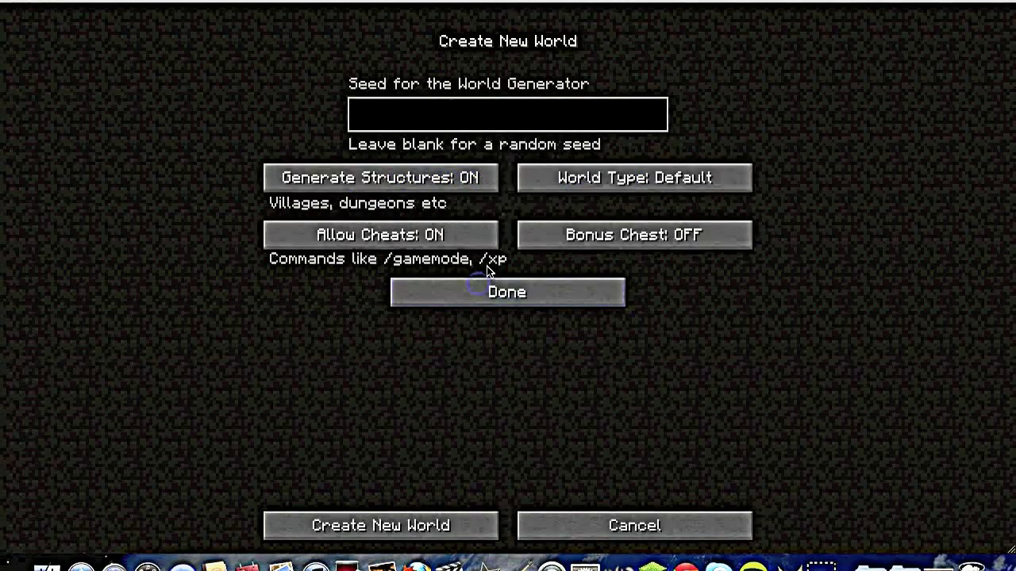
{"action": "left_click", "coordinate": [579, 235]}
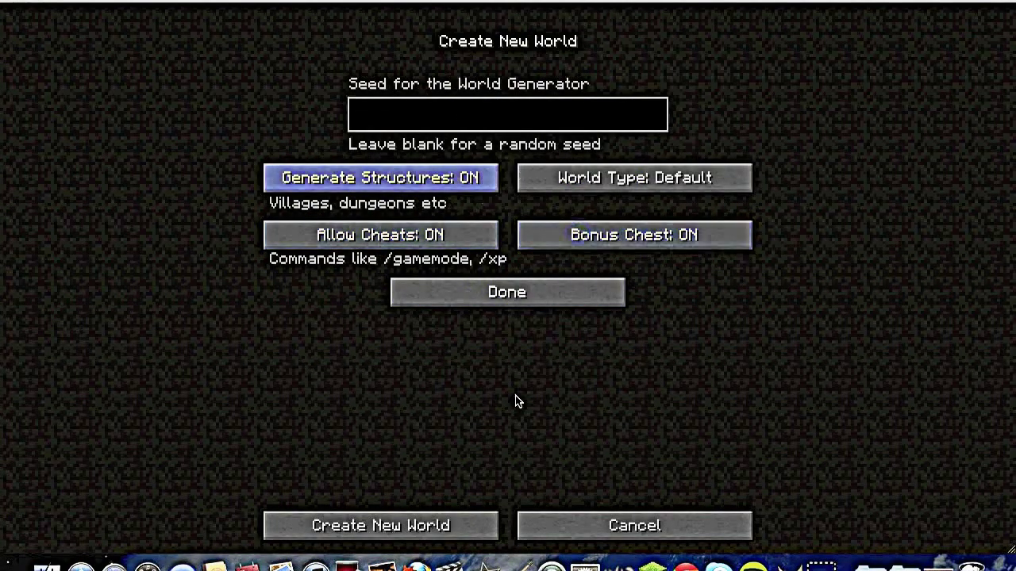
{"action": "left_click", "coordinate": [388, 525]}
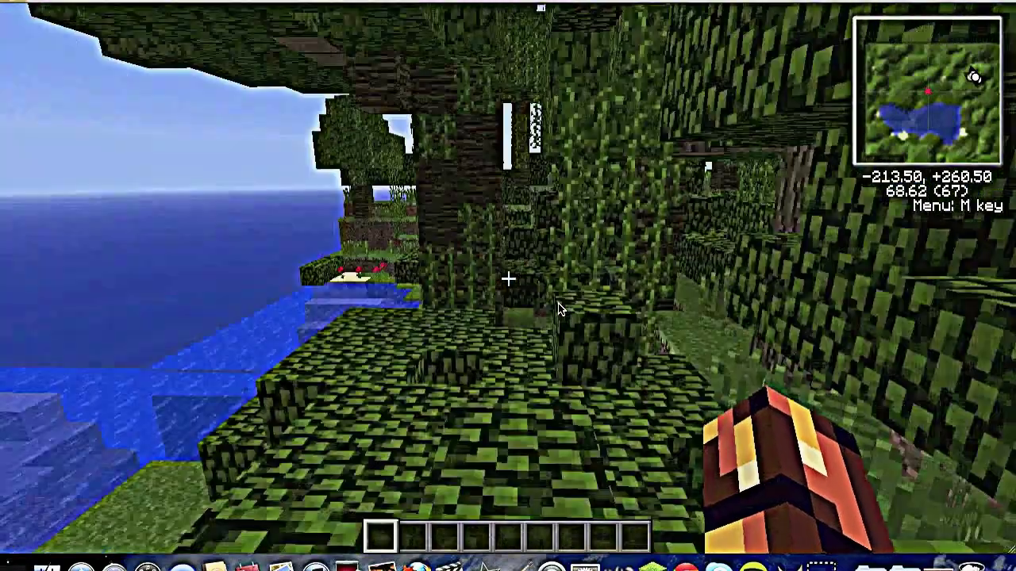
Step: Move across the lake and fly up above the jungle trees to check how the minimap follows the player
{"action": "mouse_move", "coordinate": [558, 303]}
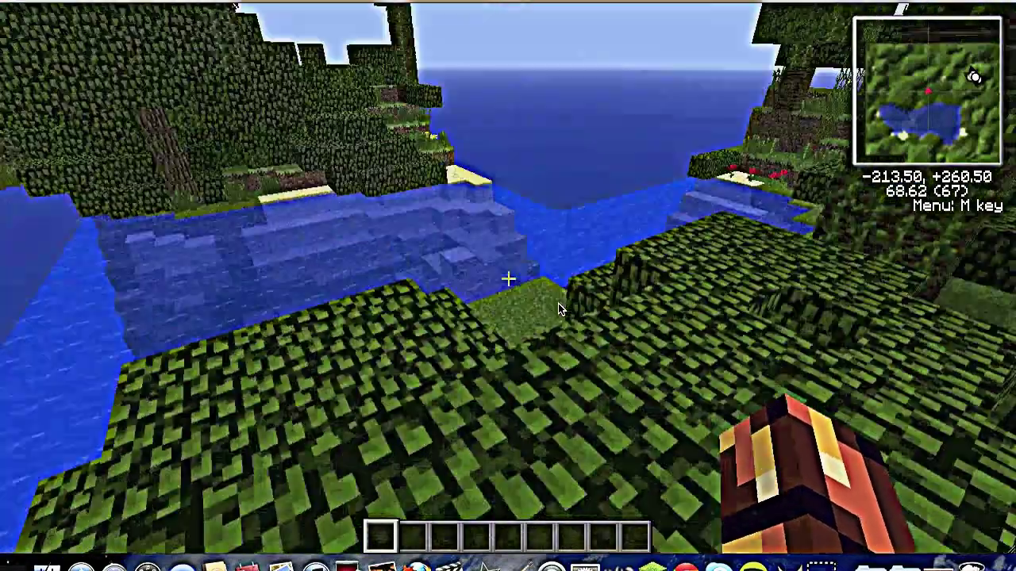
{"action": "key", "text": "w"}
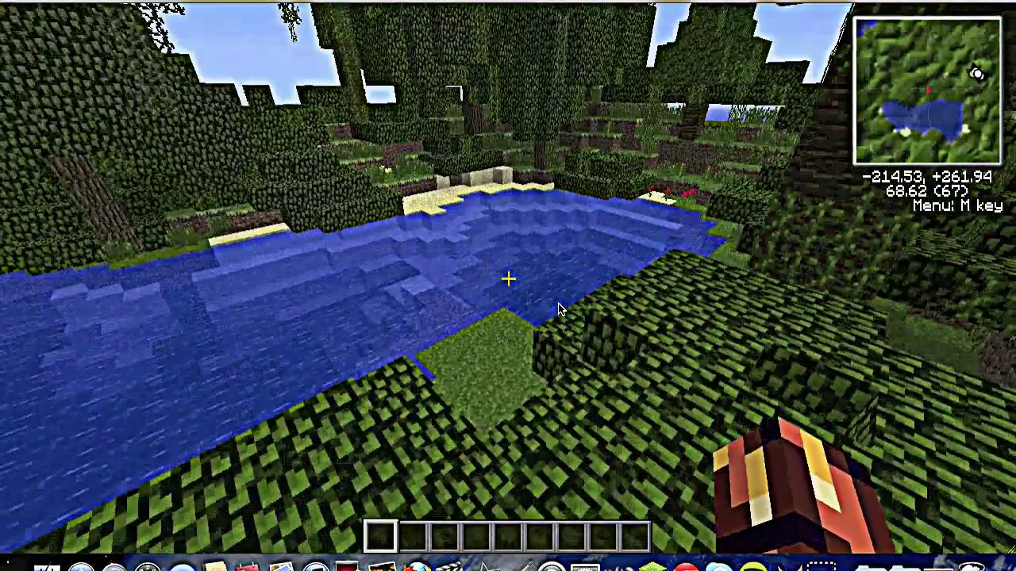
{"action": "key", "text": "w"}
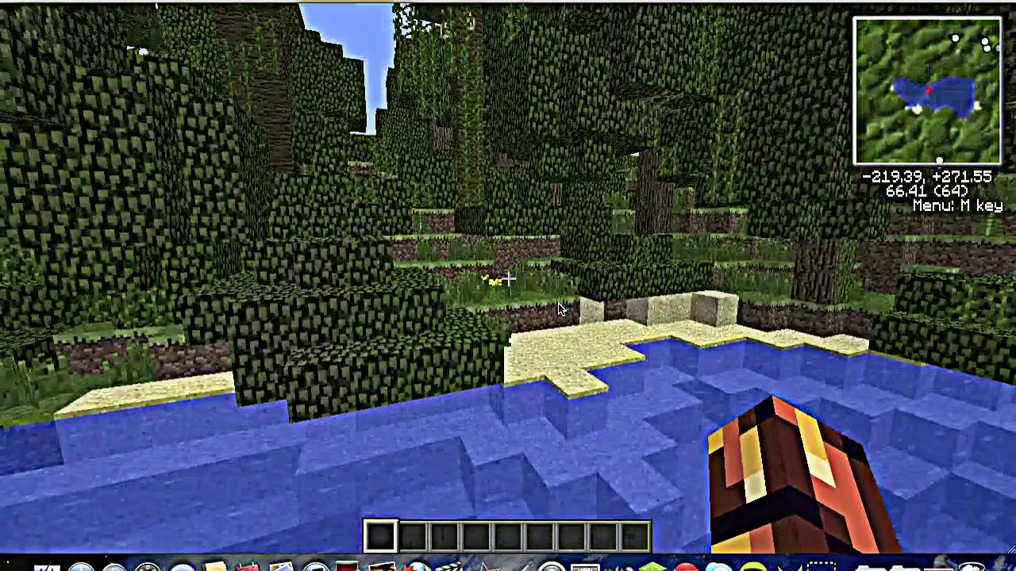
{"action": "key", "text": "w"}
{"action": "key", "text": "space"}
{"action": "key", "text": "w"}
{"action": "key", "text": "space"}
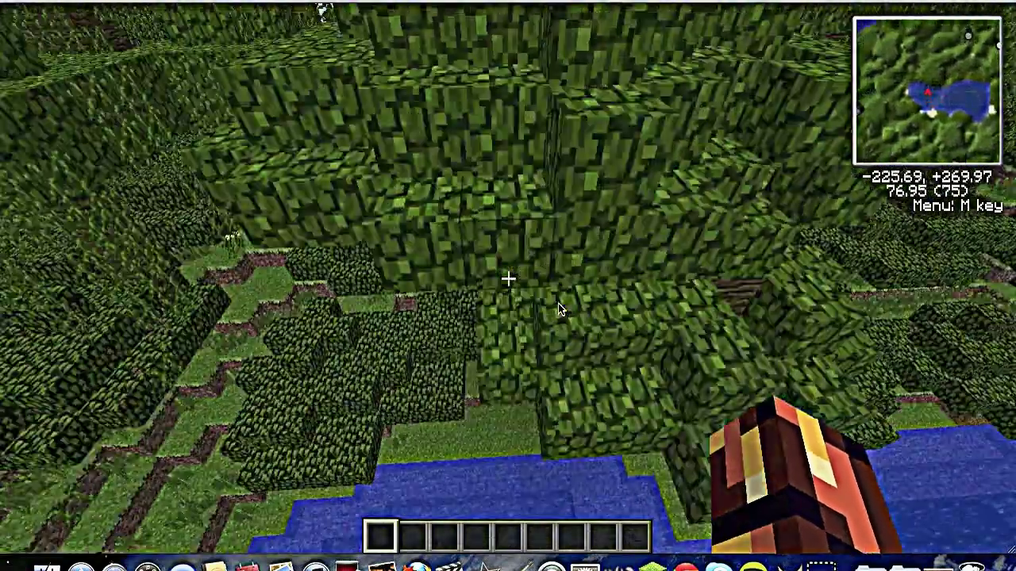
Step: Open the Minimap Options in the Rei's Minimap settings
{"action": "key", "text": "m"}
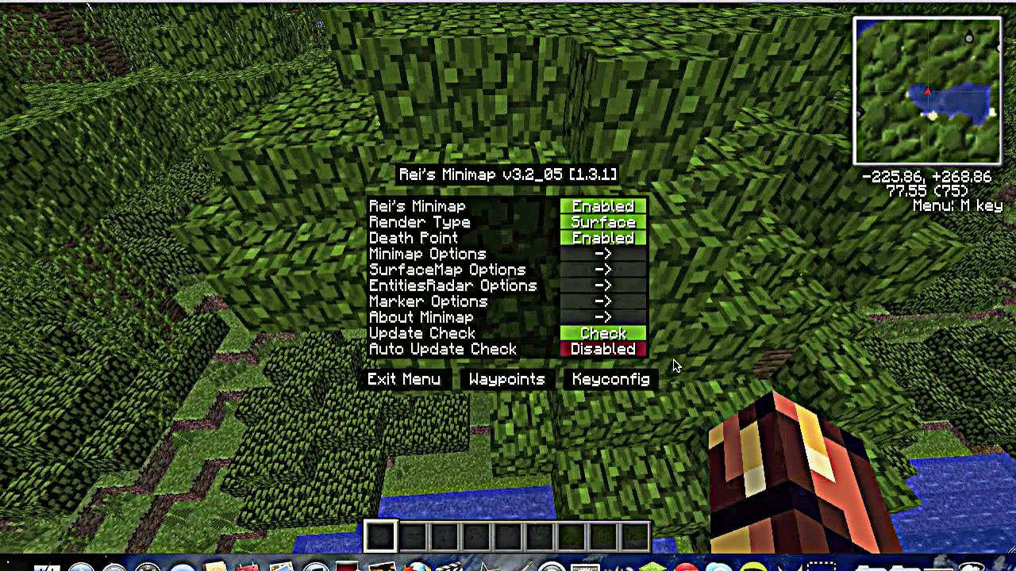
{"action": "left_click", "coordinate": [593, 254]}
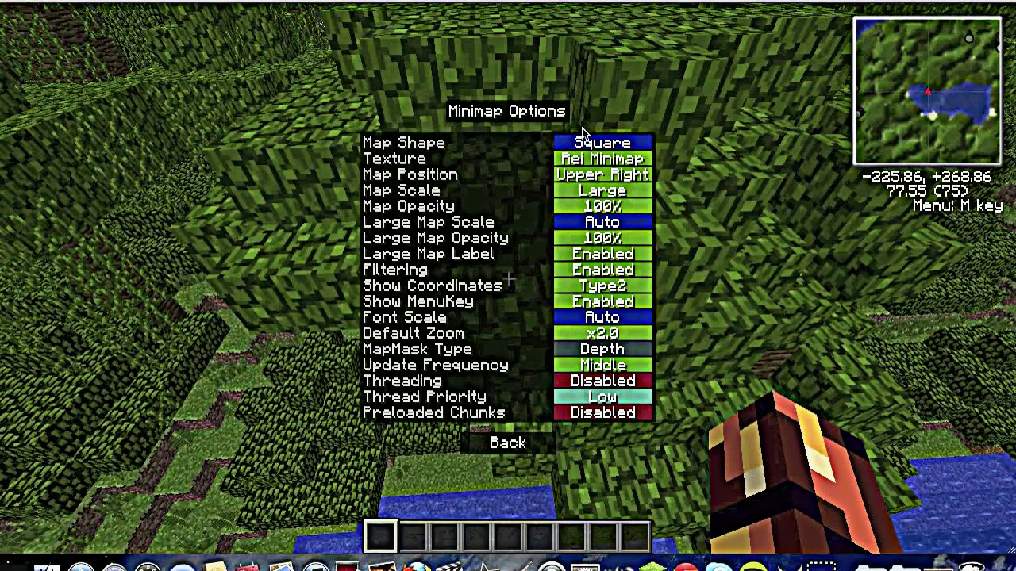
Step: Try the Round map shape and the Zan Minimap texture, returning each to Square and Rei Minimap
{"action": "left_click", "coordinate": [579, 145]}
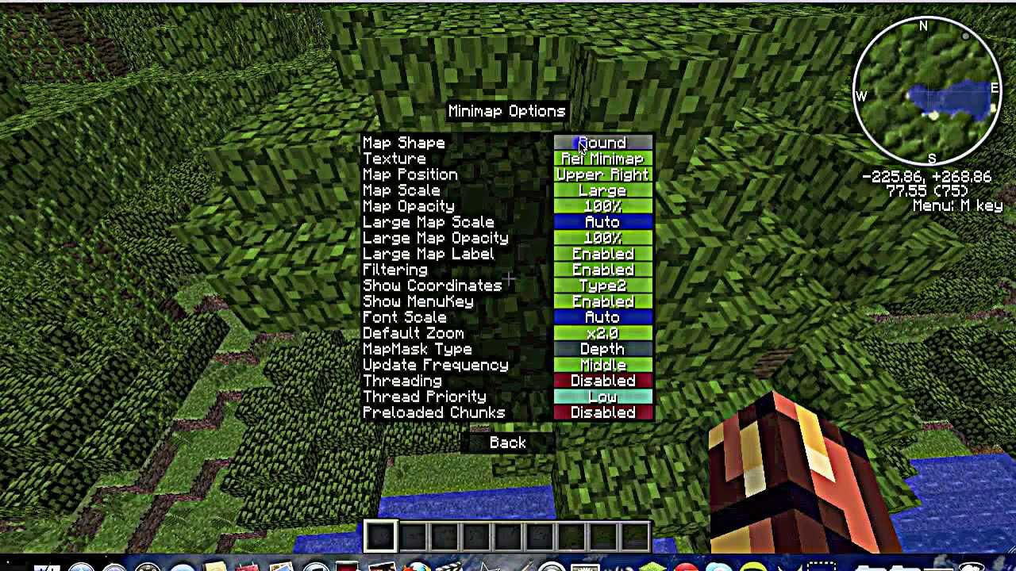
{"action": "left_click", "coordinate": [581, 146]}
{"action": "left_click", "coordinate": [589, 161]}
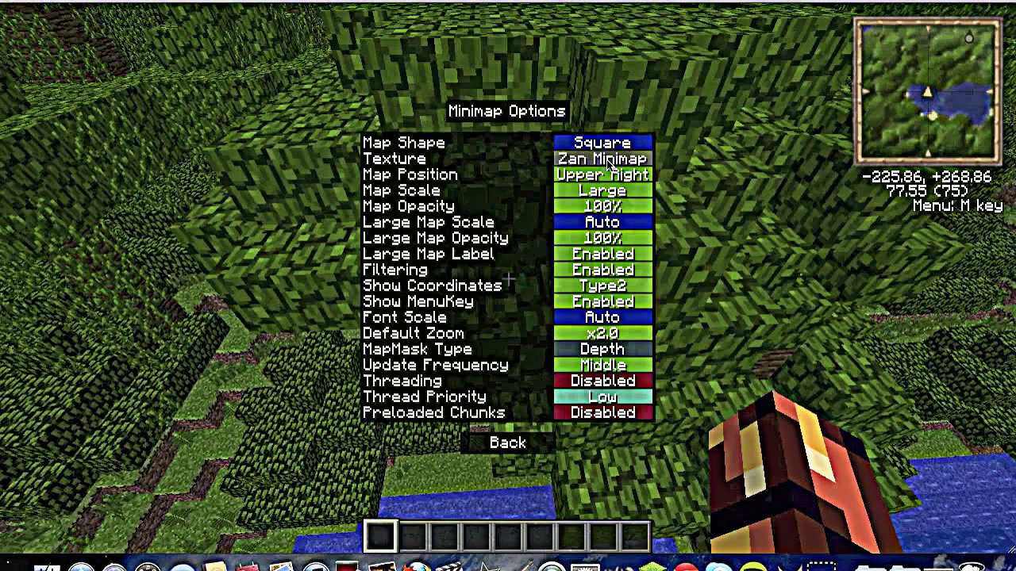
{"action": "left_click", "coordinate": [606, 161]}
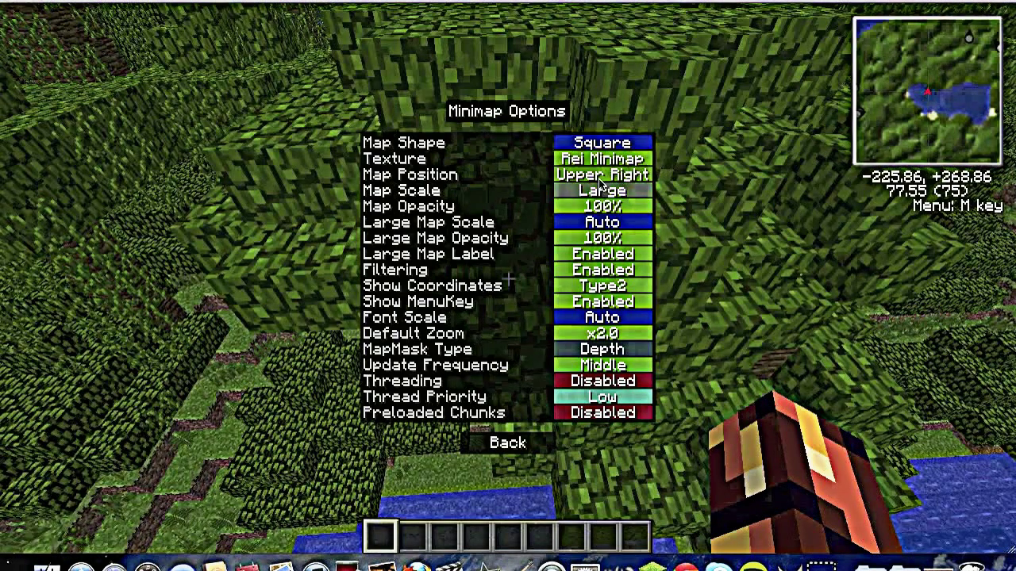
Step: Close the minimap settings and fly up over the lake and jungle treetops to watch the minimap follow the player
{"action": "left_click", "coordinate": [509, 444]}
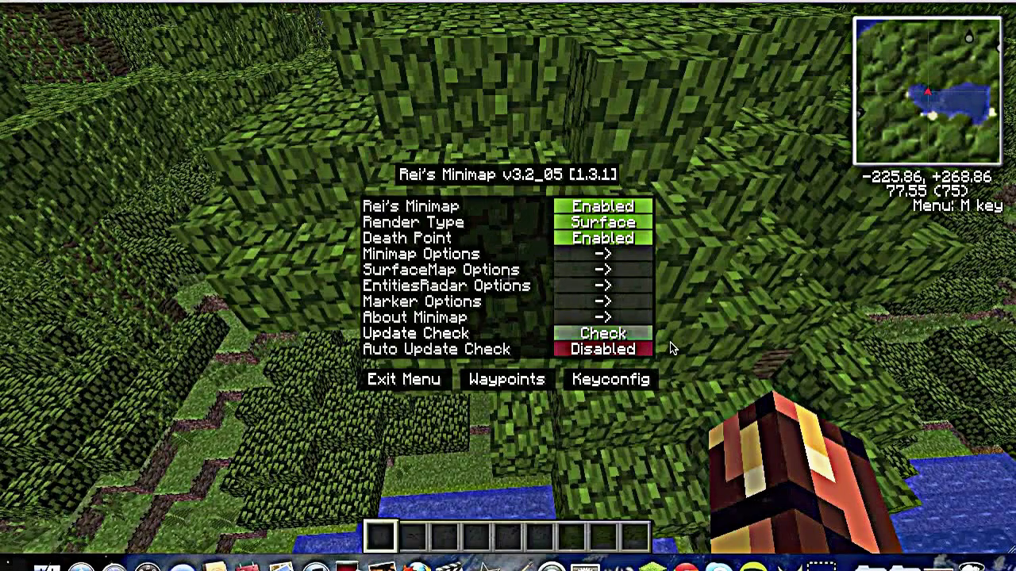
{"action": "key", "text": "Escape"}
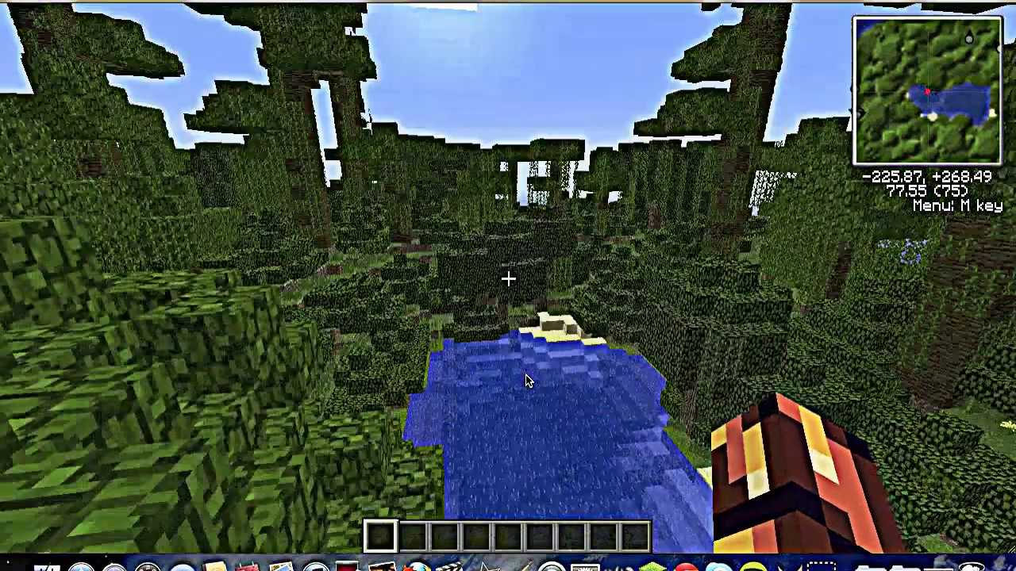
{"action": "key", "text": "w"}
{"action": "key", "text": "space"}
{"action": "key", "text": "w"}
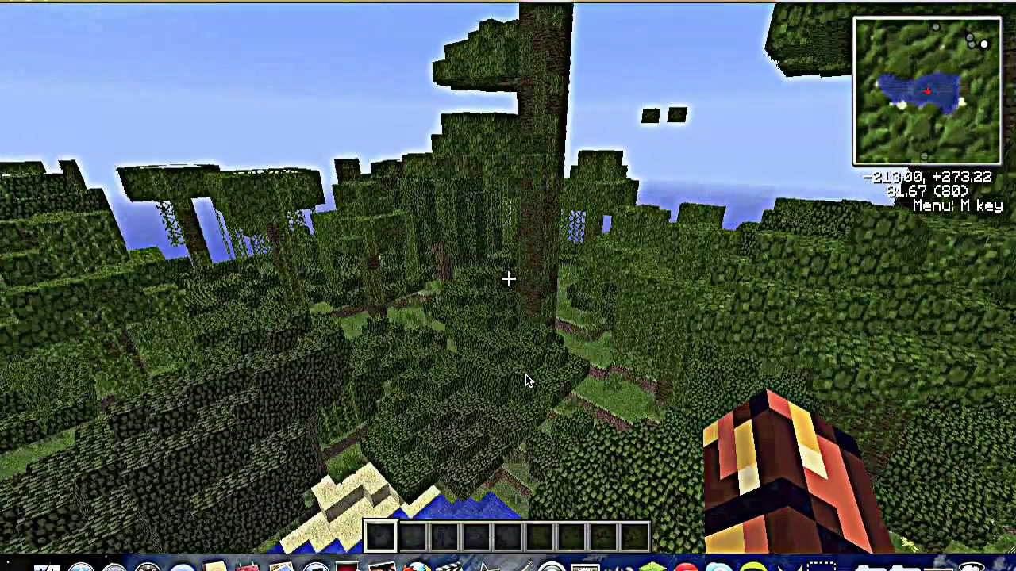
{"action": "key", "text": "space"}
{"action": "key", "text": "w"}
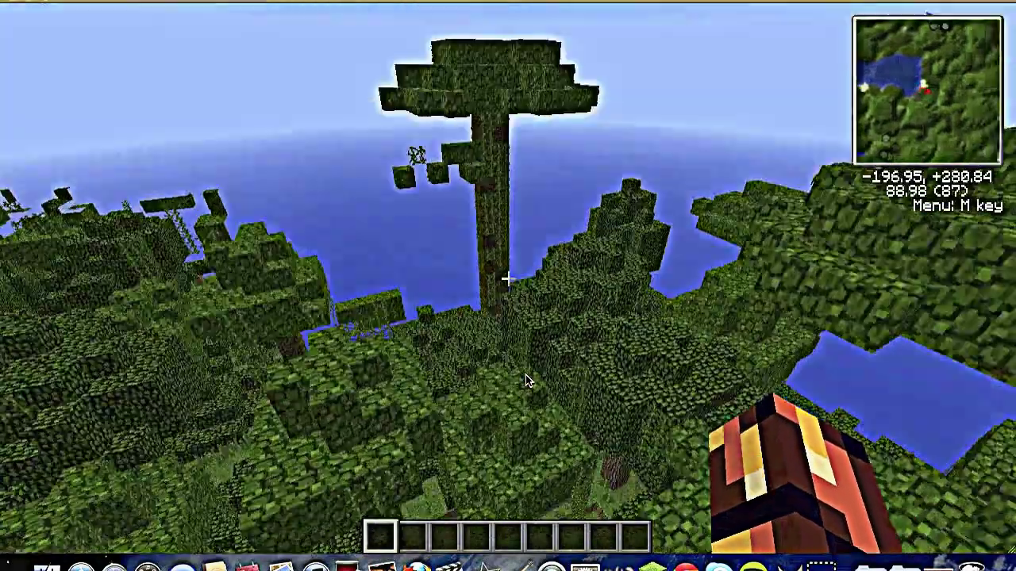
Step: Fly beyond the jungle's edge over the snow-covered trees to check how the minimap draws the new terrain
{"action": "key", "text": "w"}
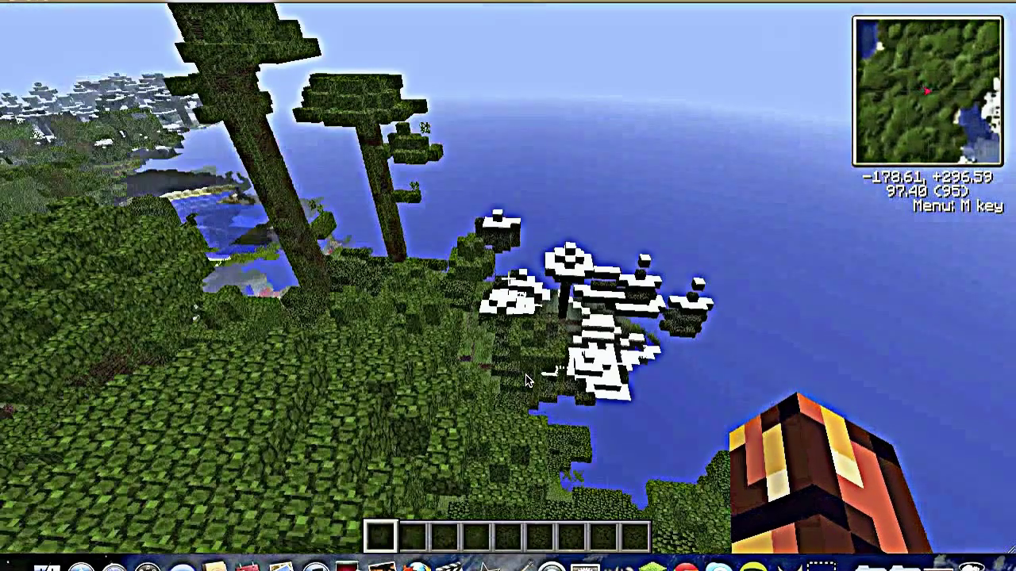
{"action": "key", "text": "w"}
{"action": "key", "text": "w"}
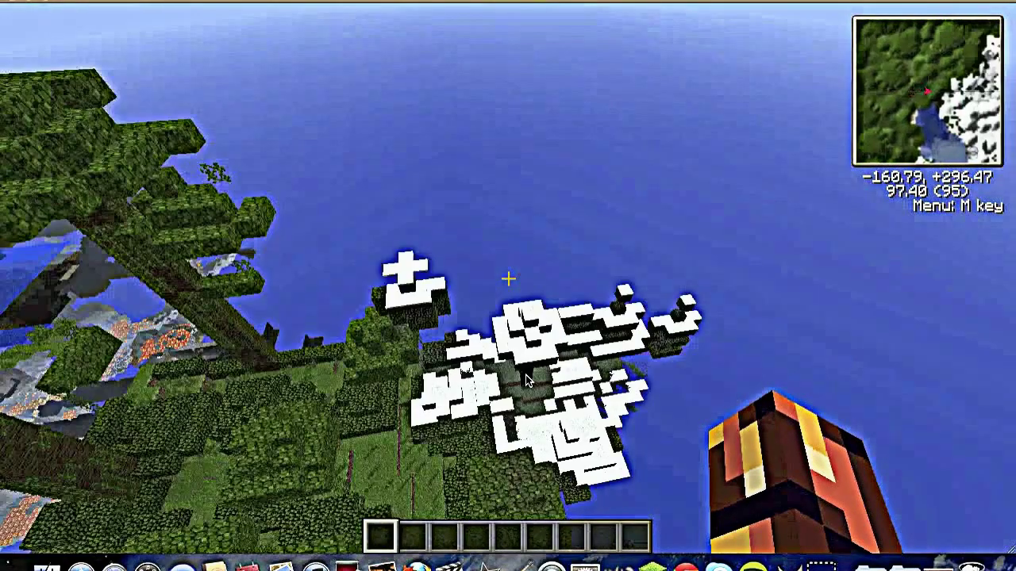
{"action": "key", "text": "s"}
{"action": "key", "text": "w"}
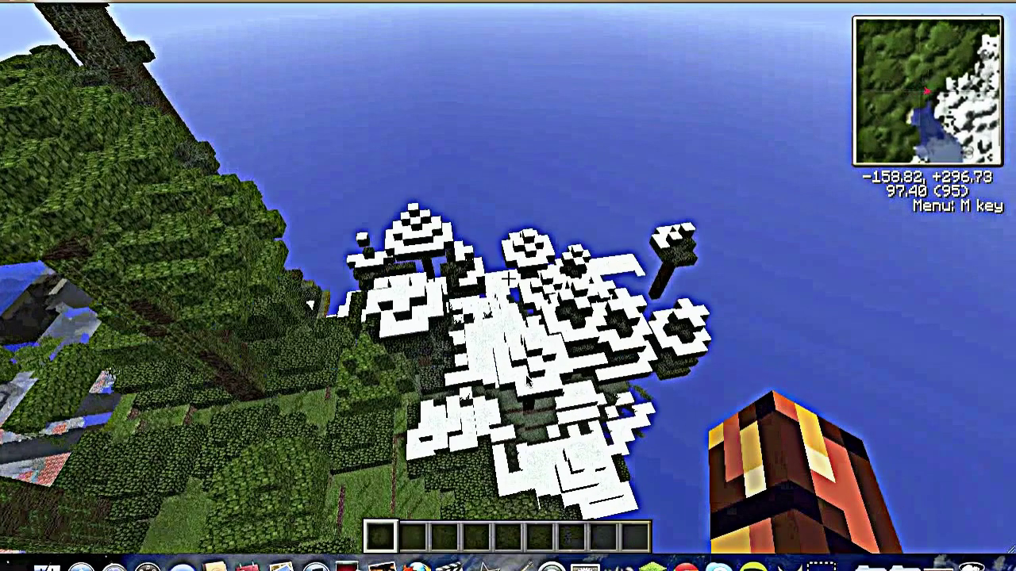
{"action": "key", "text": "w"}
{"action": "key", "text": "w"}
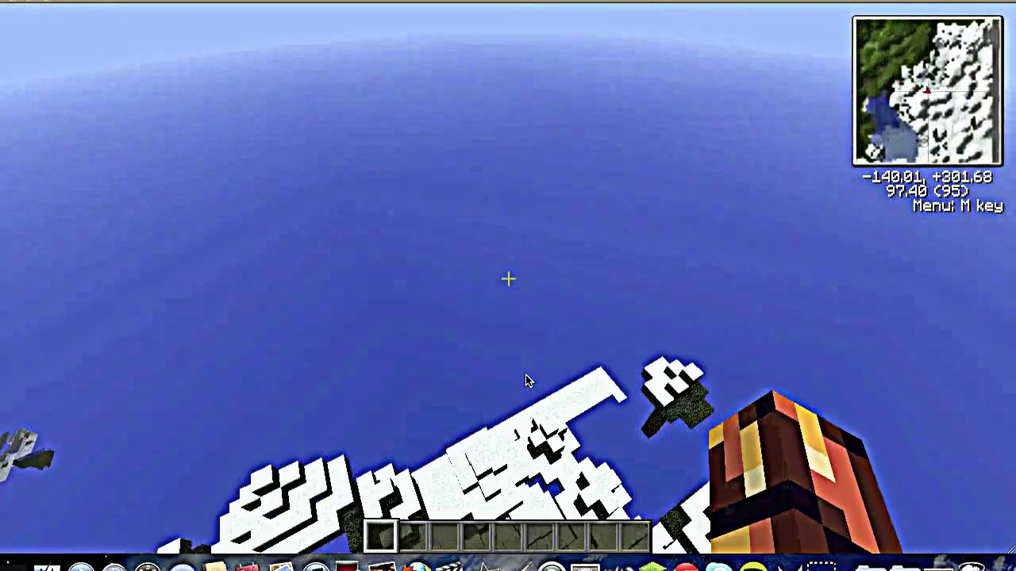
{"action": "key", "text": "w"}
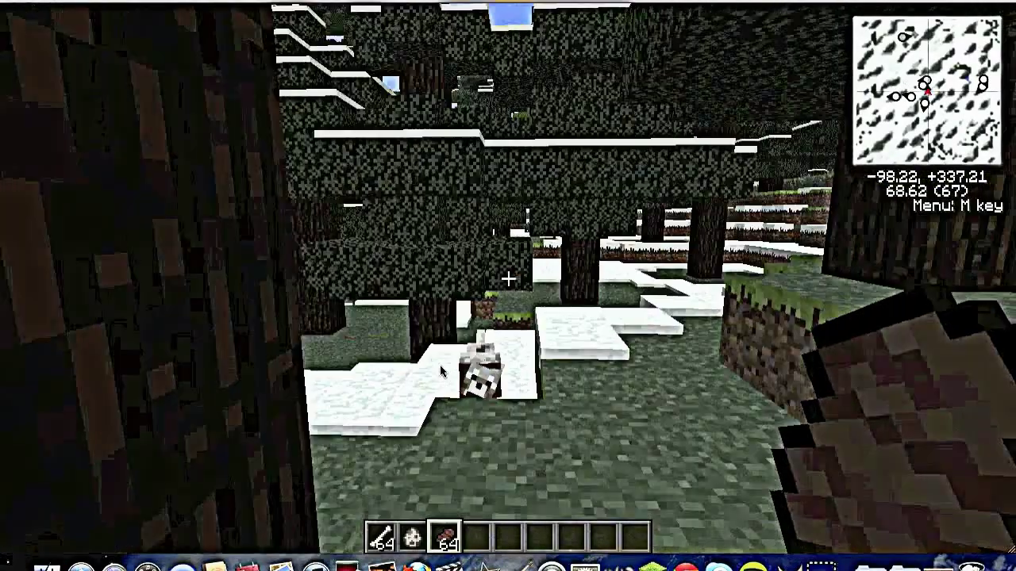
Step: Move around the wolves in the snowy forest to view them alongside the minimap, briefly pausing and resuming the game
{"action": "key", "text": "w"}
{"action": "key", "text": "w"}
{"action": "mouse_move", "coordinate": [442, 372]}
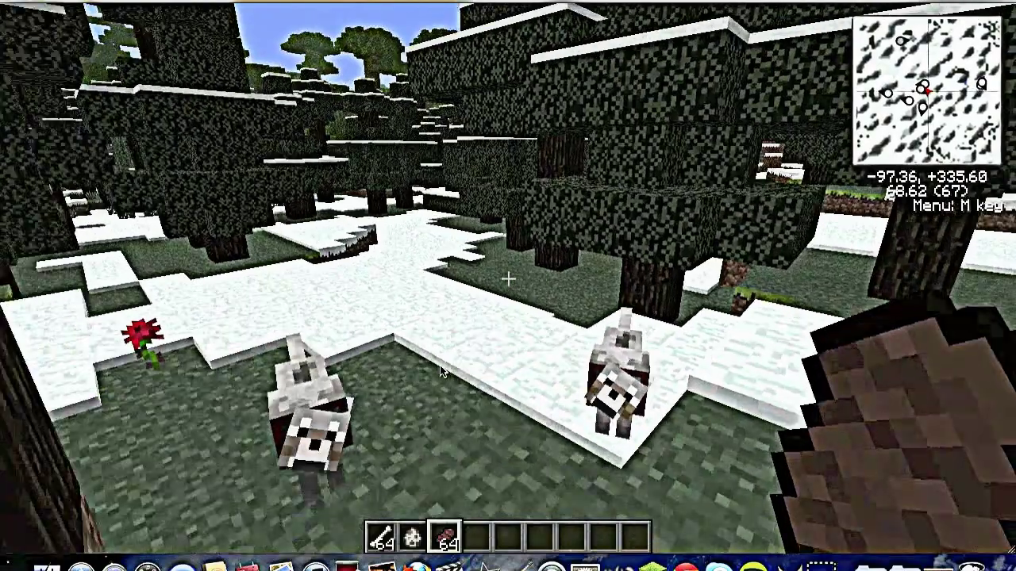
{"action": "key", "text": "Escape"}
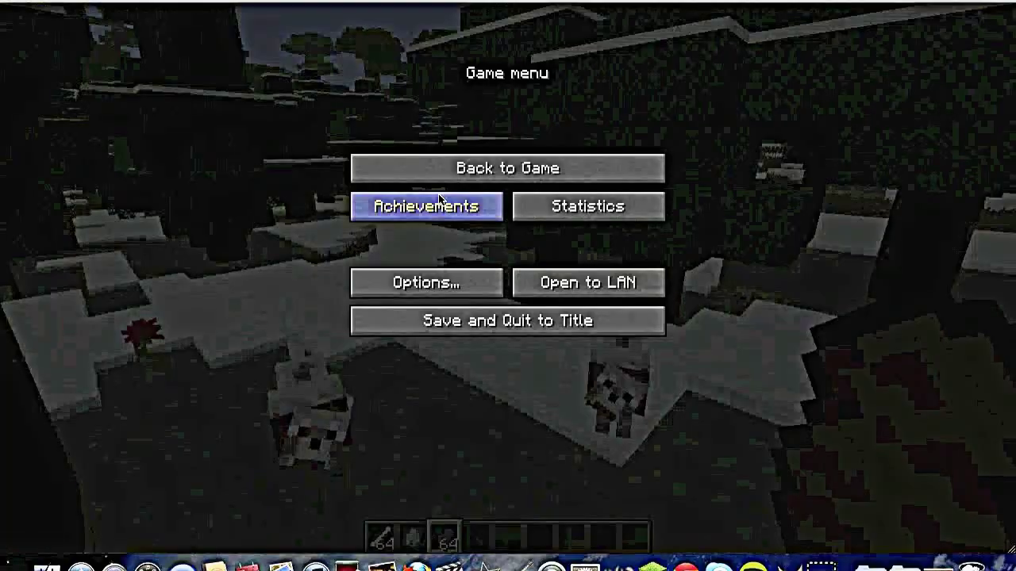
{"action": "left_click", "coordinate": [476, 169]}
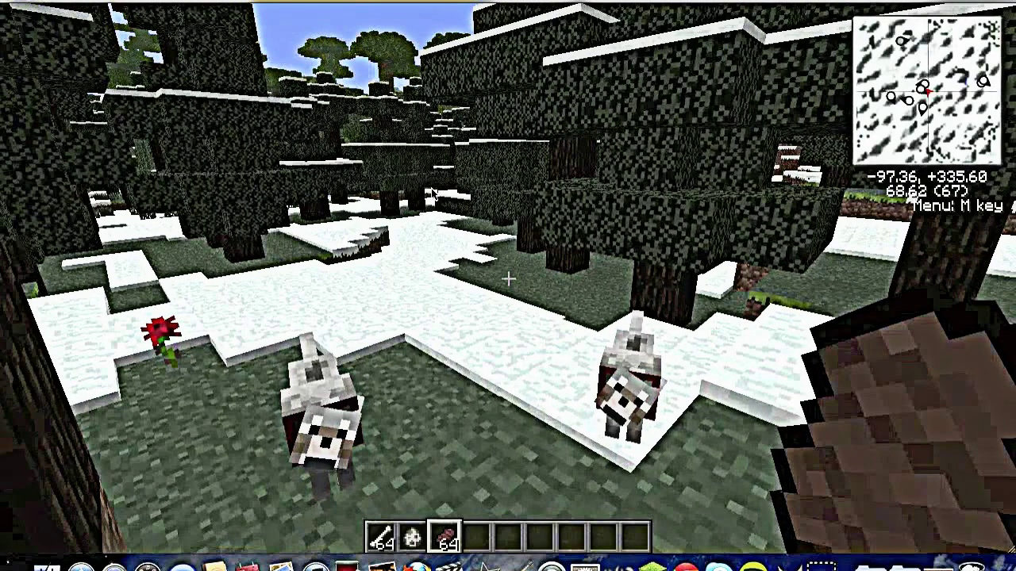